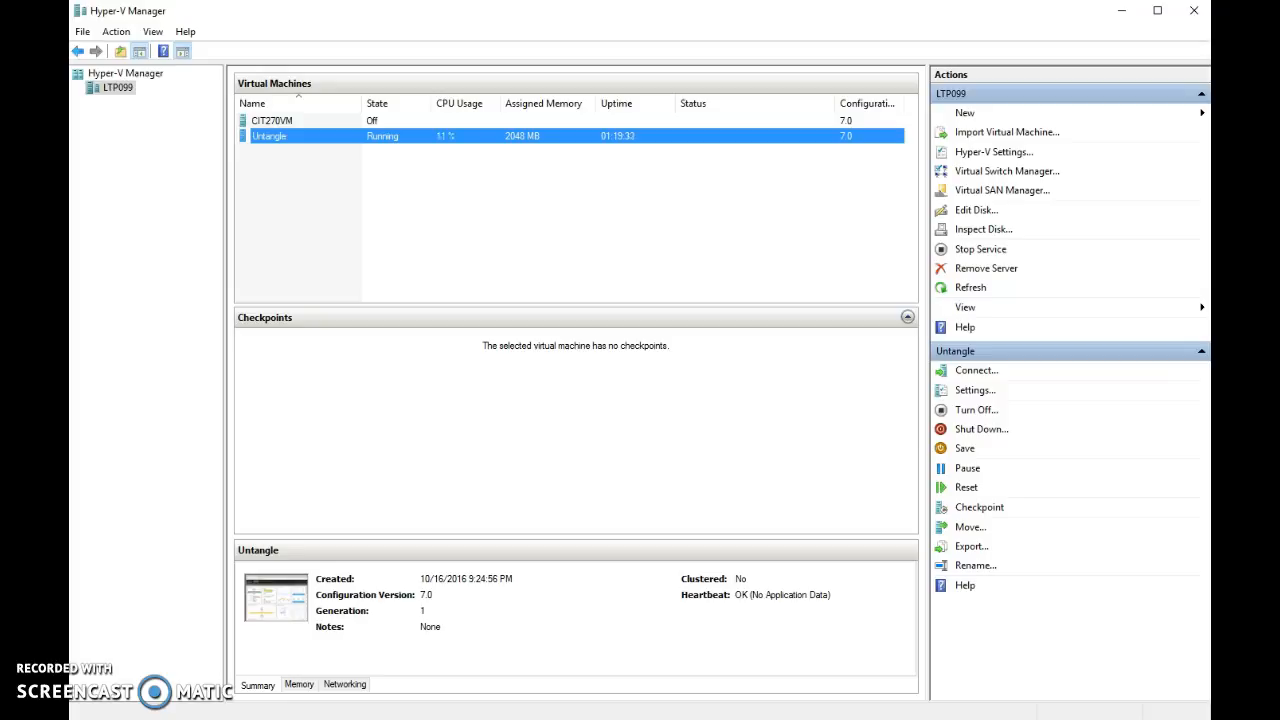
Switch to the browser to review the NG Firewall download page, and return to Hyper-V Manager
{"action": "mouse_move", "coordinate": [176, 718]}
{"action": "left_click", "coordinate": [207, 692]}
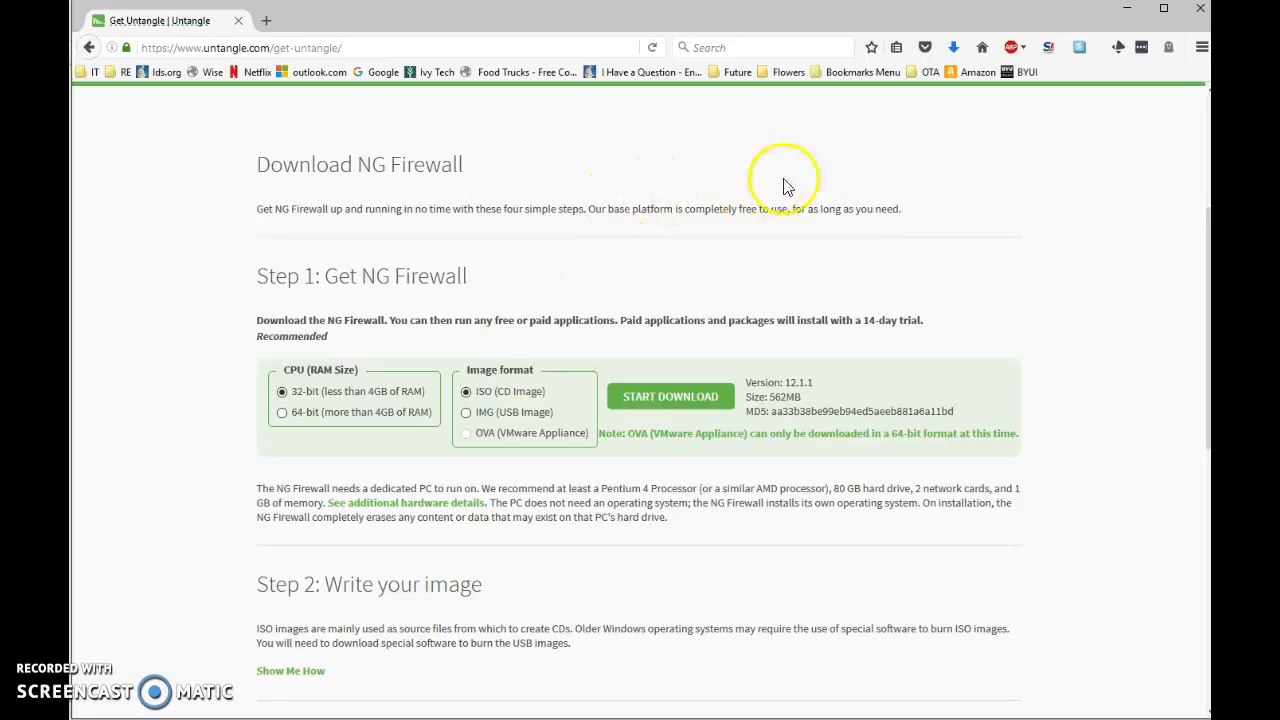
{"action": "left_click", "coordinate": [1124, 10]}
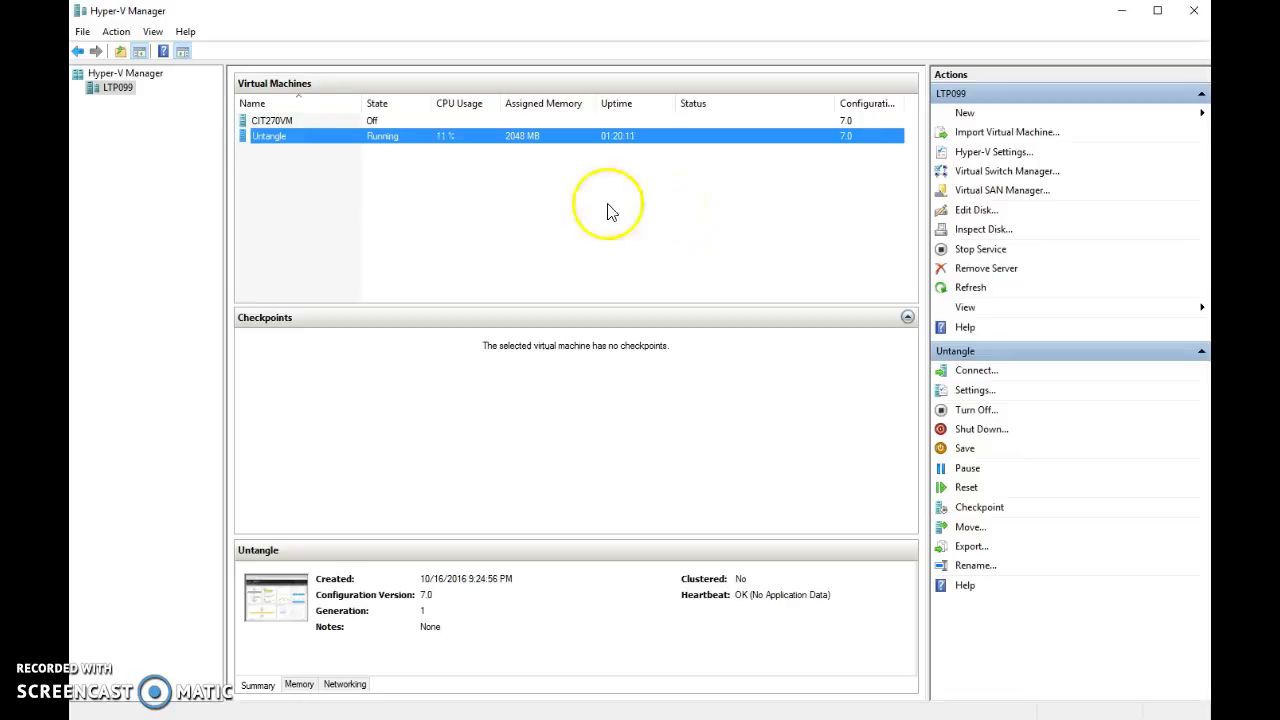
Start a new virtual machine on LTP099 and name it UntangleVMDemo
{"action": "left_click", "coordinate": [122, 92]}
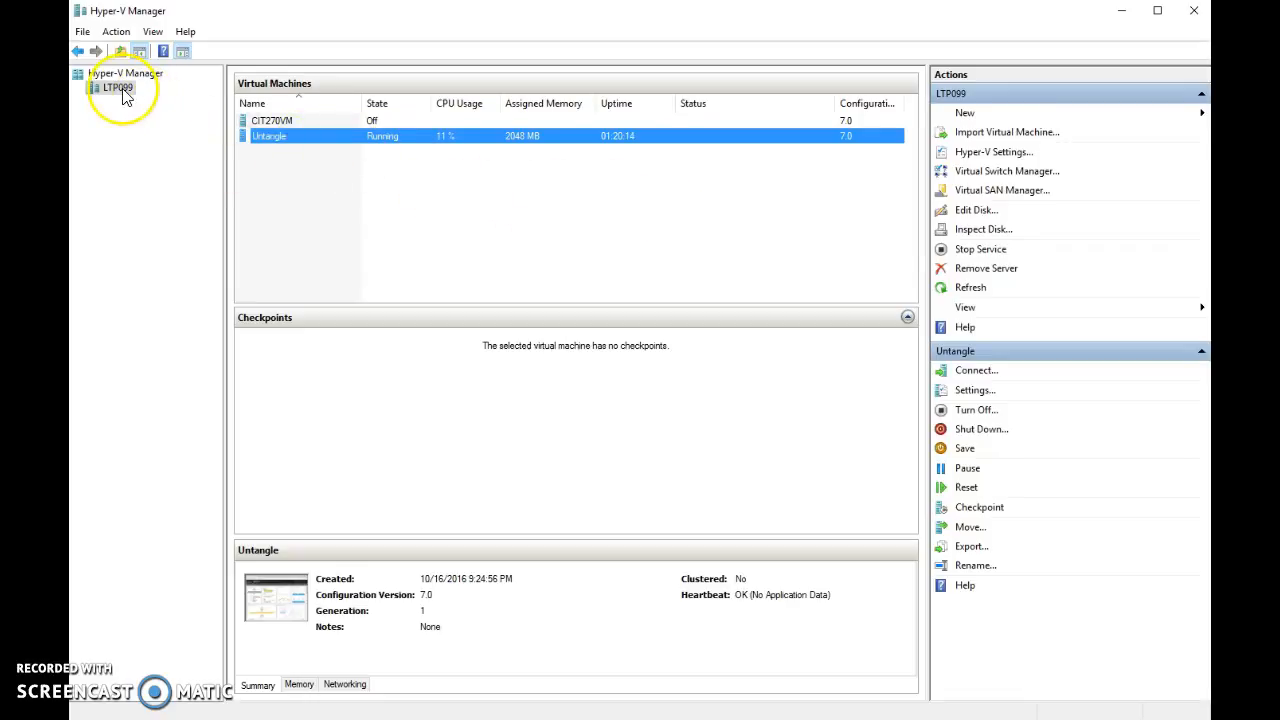
{"action": "right_click", "coordinate": [123, 93]}
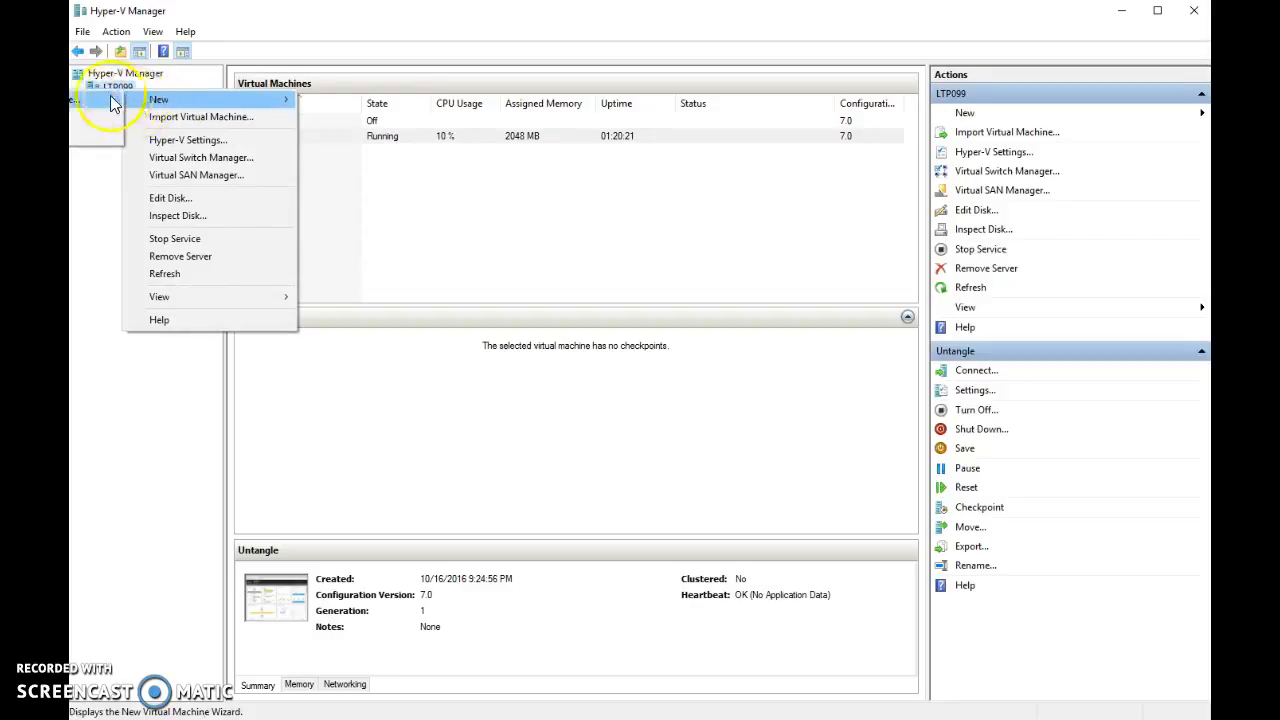
{"action": "left_click", "coordinate": [112, 100]}
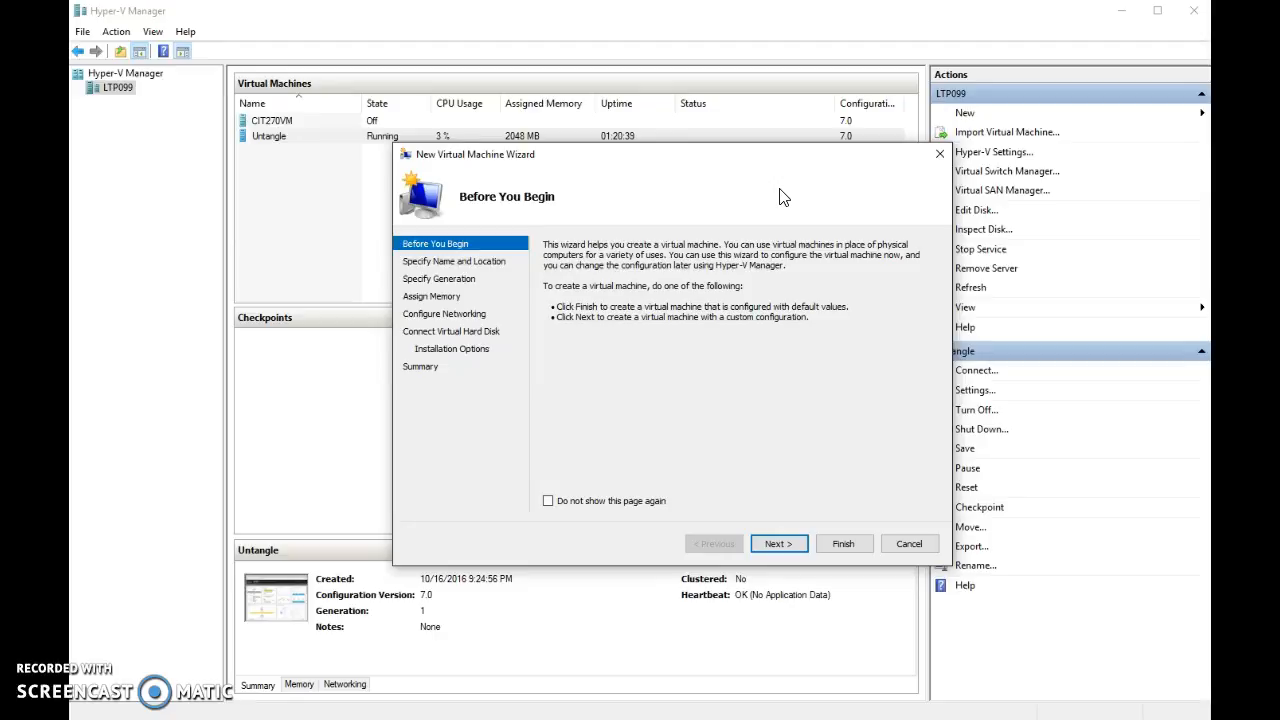
{"action": "left_click", "coordinate": [779, 547]}
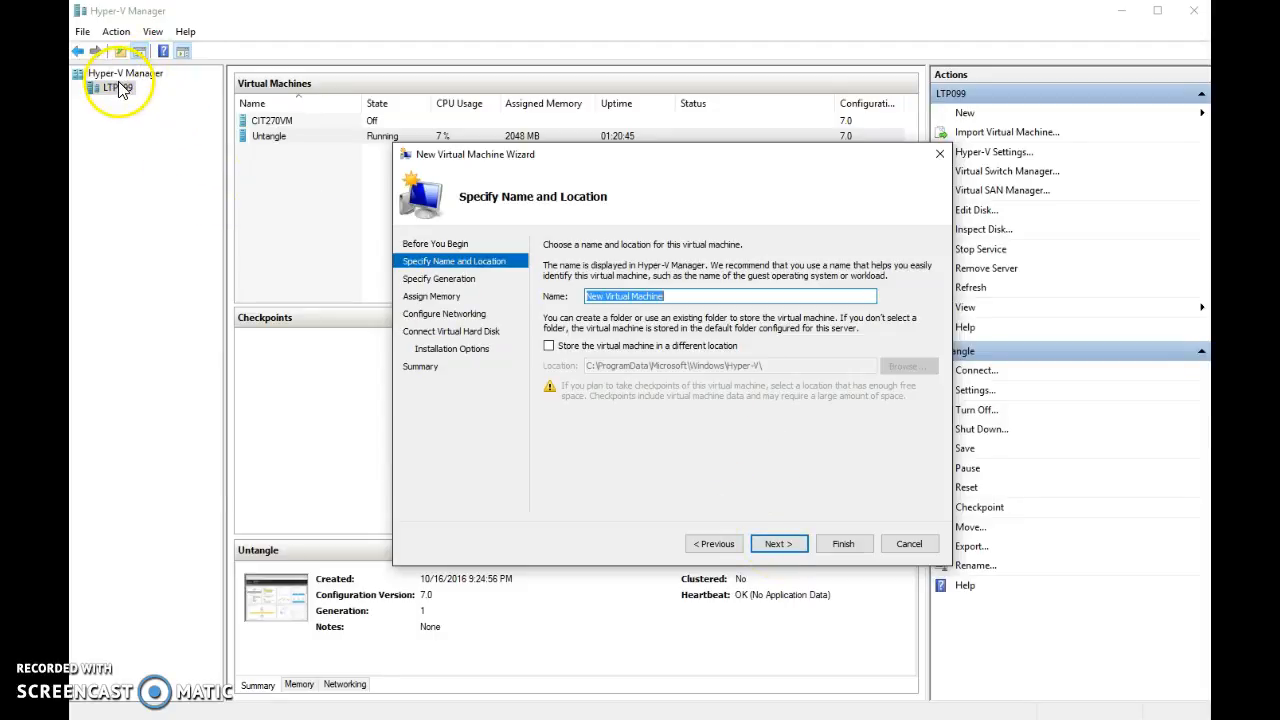
{"action": "left_click", "coordinate": [620, 312]}
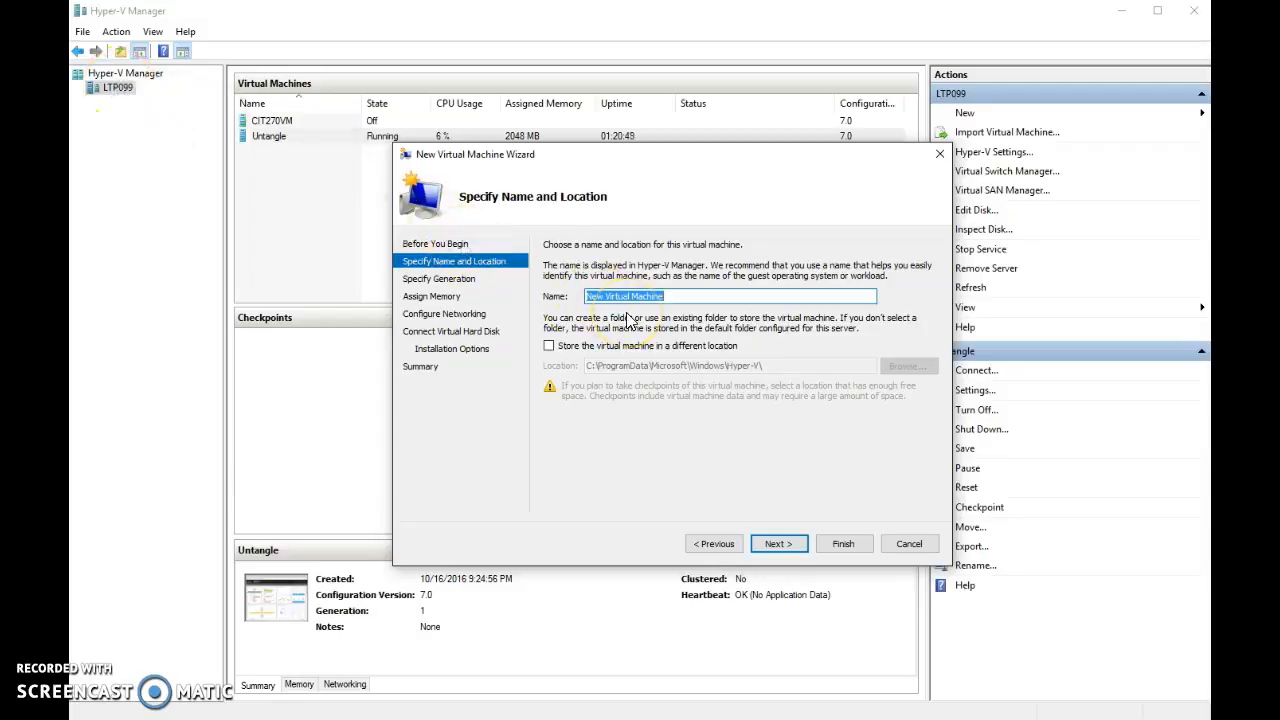
{"action": "type", "text": "Untan"}
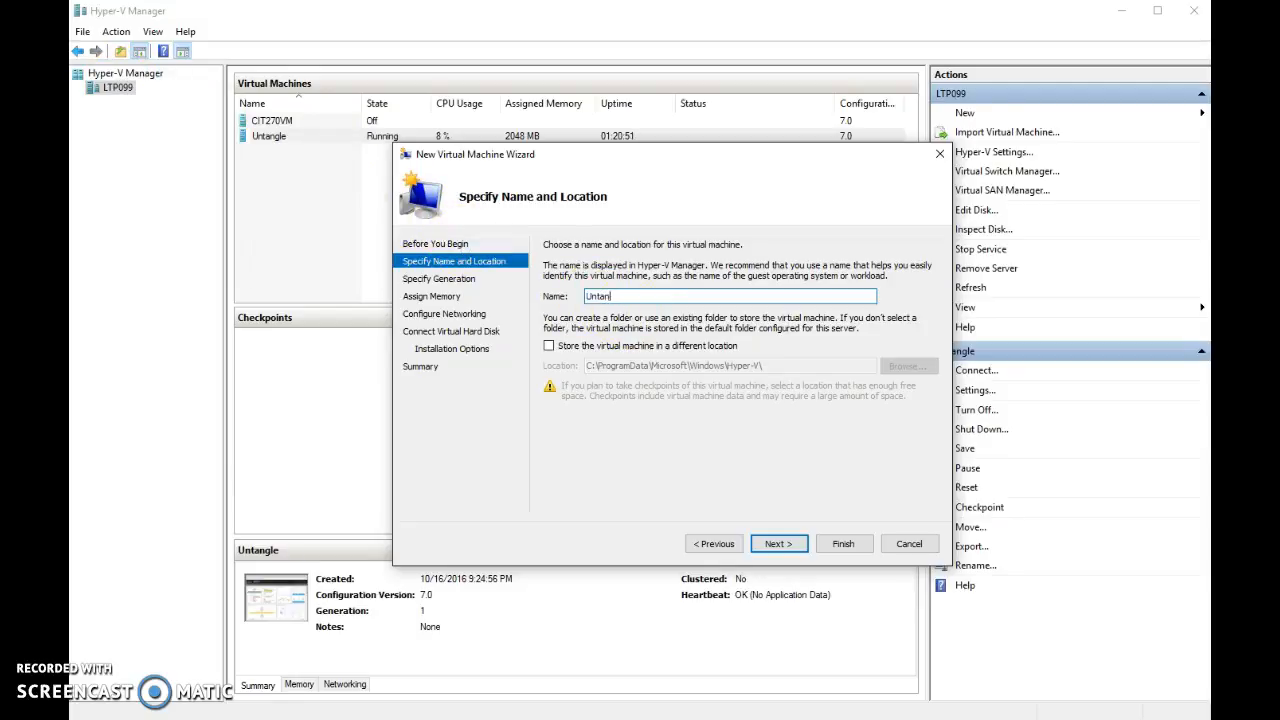
{"action": "type", "text": "gleVMDemo"}
Store the virtual machine in a different location, the C:\VM\UntangleVMDemo folder
{"action": "left_click", "coordinate": [548, 345]}
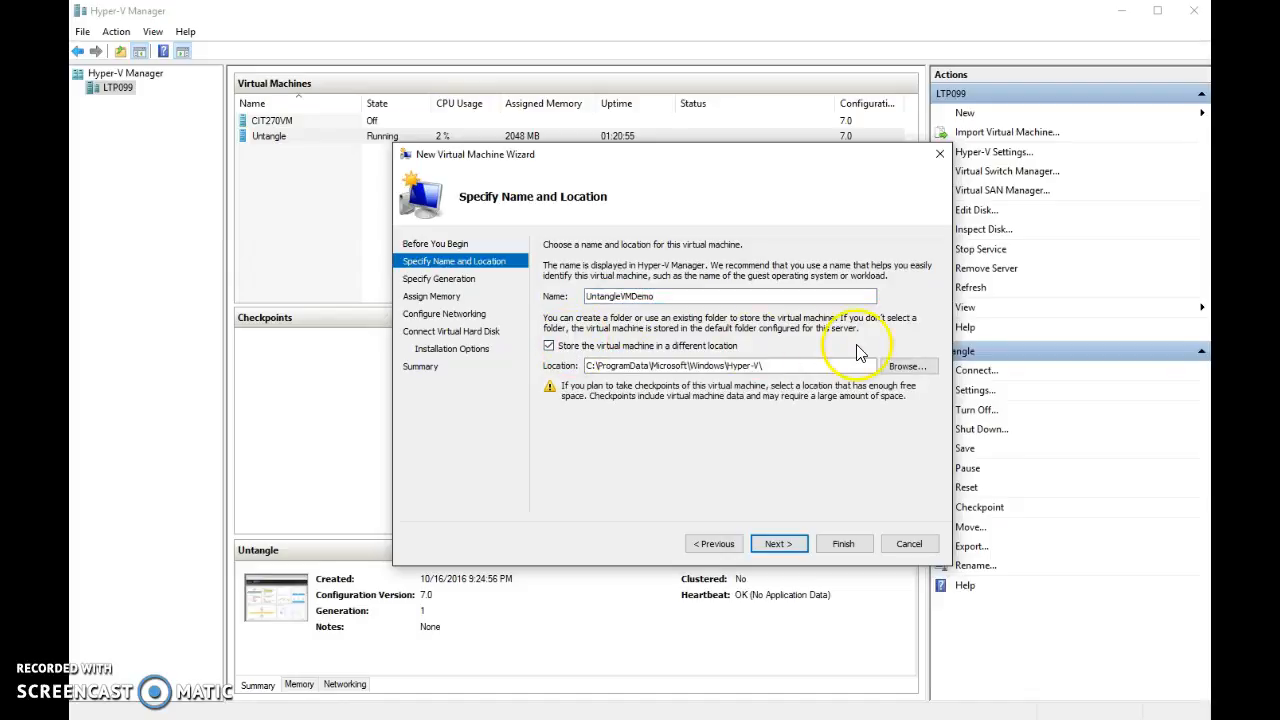
{"action": "left_click", "coordinate": [898, 367]}
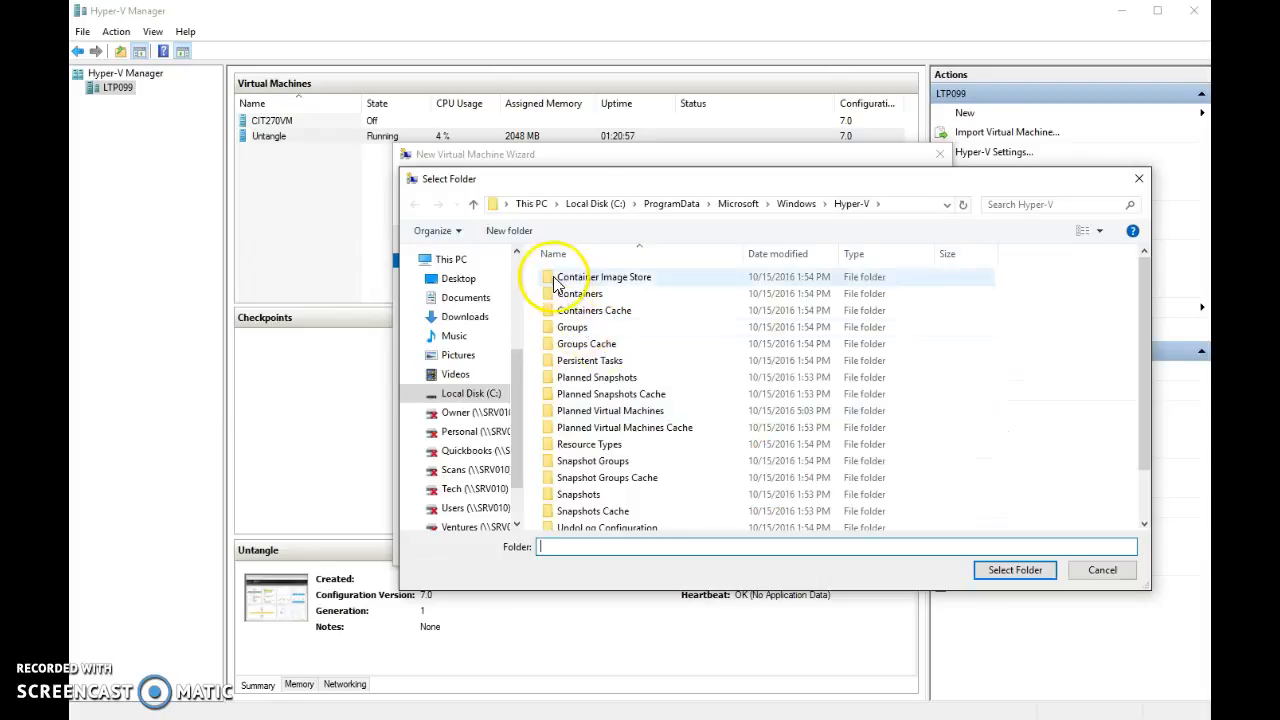
{"action": "left_click", "coordinate": [602, 212]}
{"action": "left_click", "coordinate": [585, 415]}
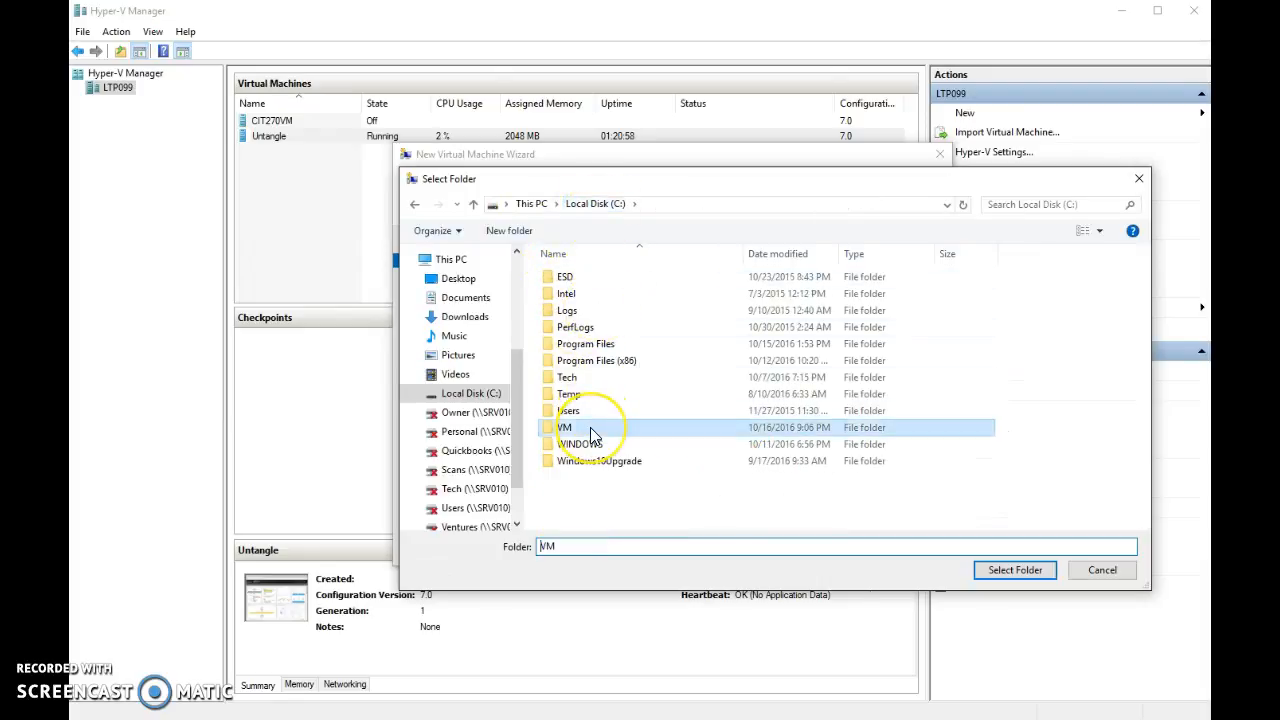
{"action": "double_click", "coordinate": [585, 415]}
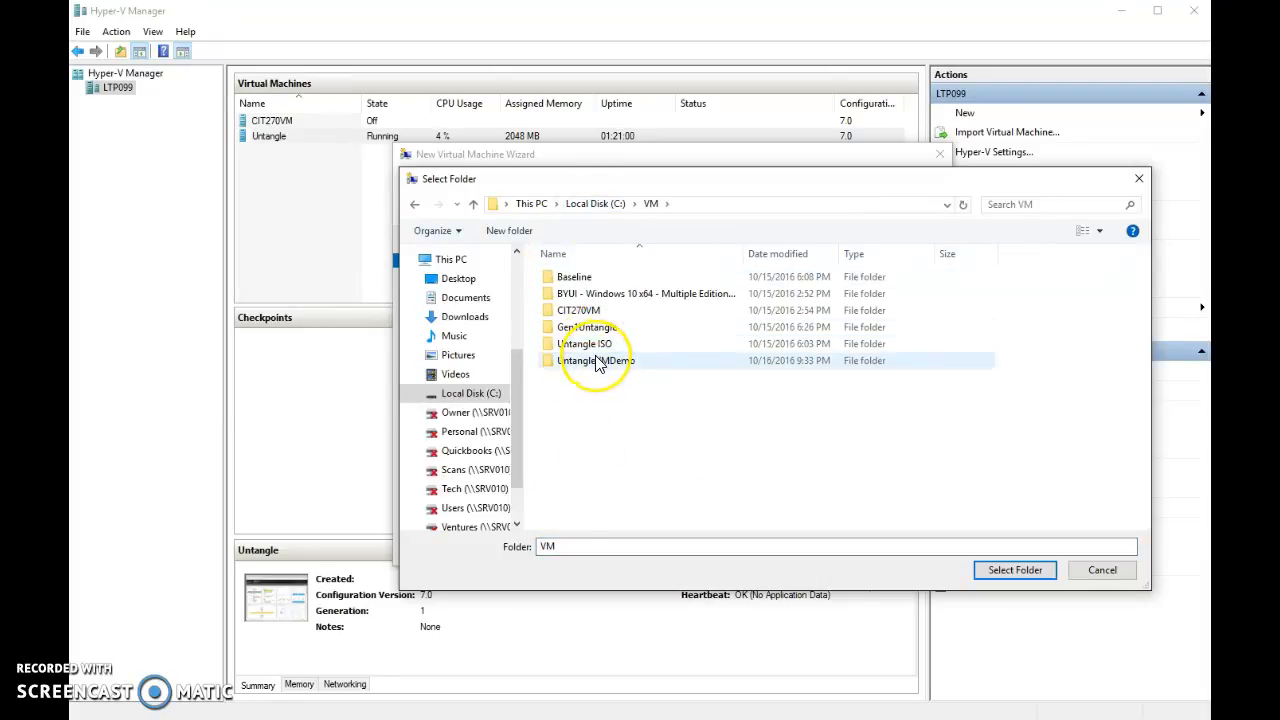
{"action": "double_click", "coordinate": [596, 360]}
{"action": "left_click", "coordinate": [1000, 570]}
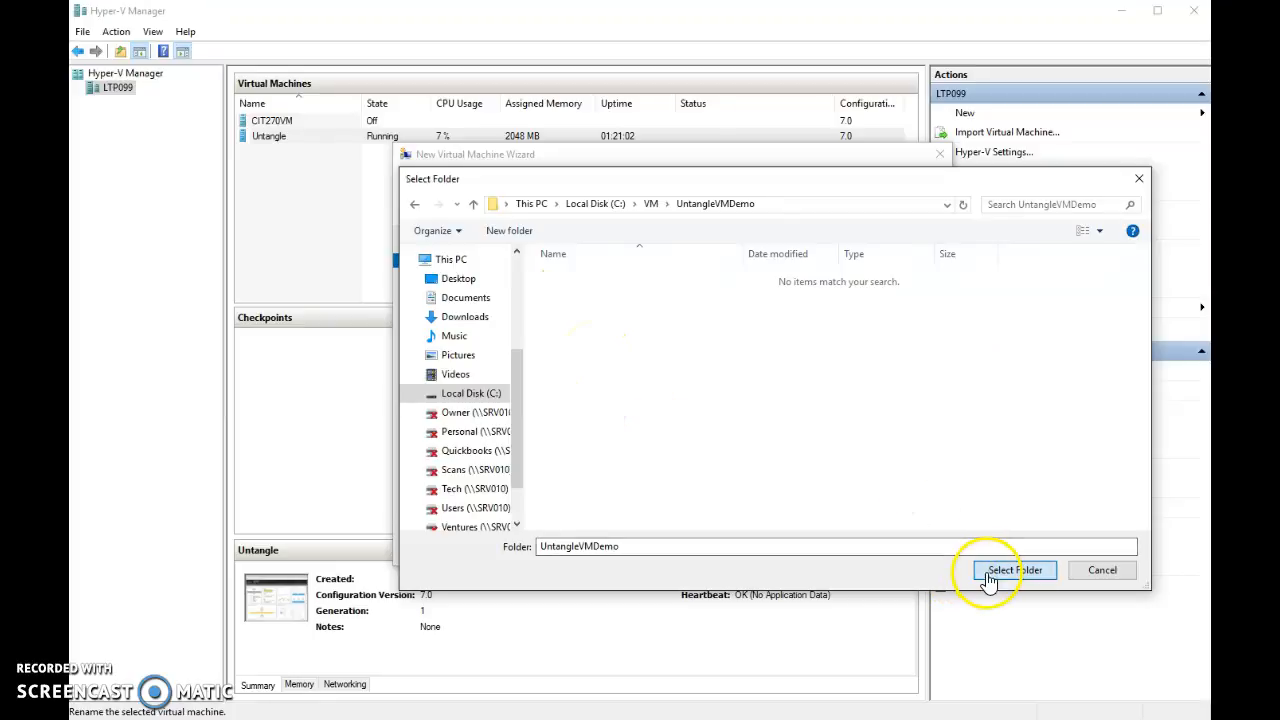
{"action": "left_click", "coordinate": [780, 542]}
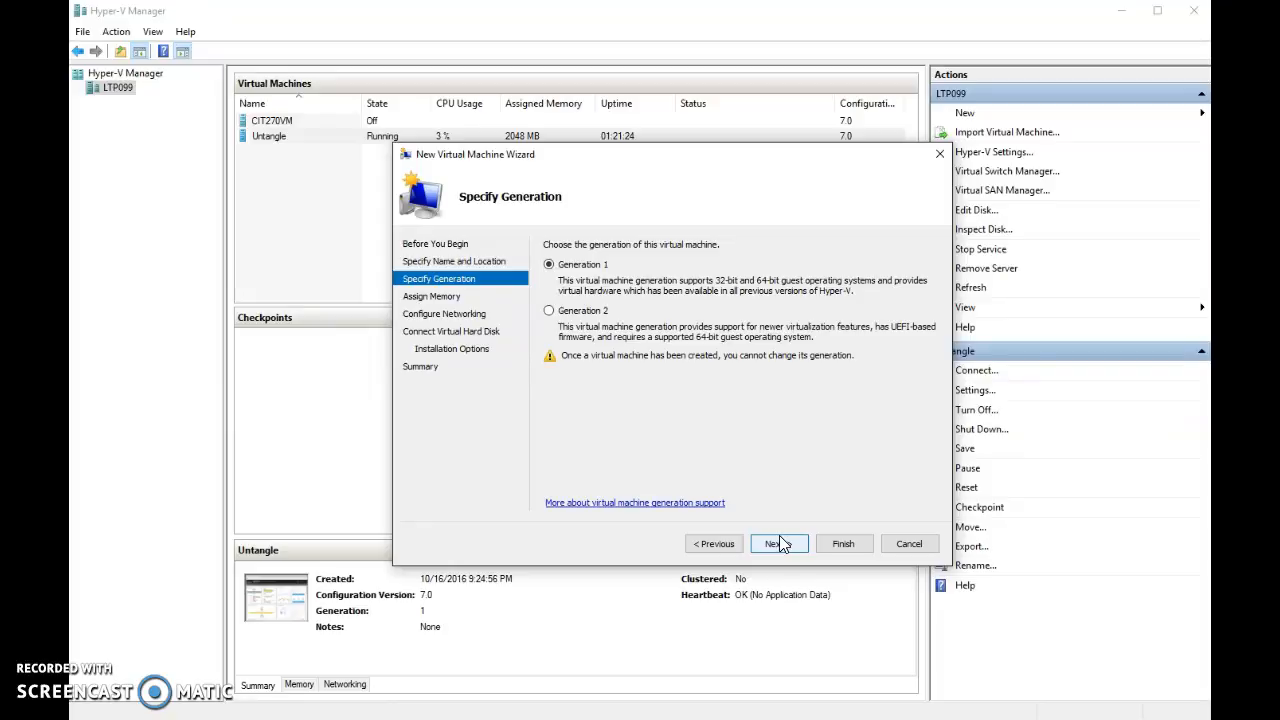
Accept Generation 1 for the virtual machine and set its startup memory to 2048 MB
{"action": "left_click", "coordinate": [778, 544]}
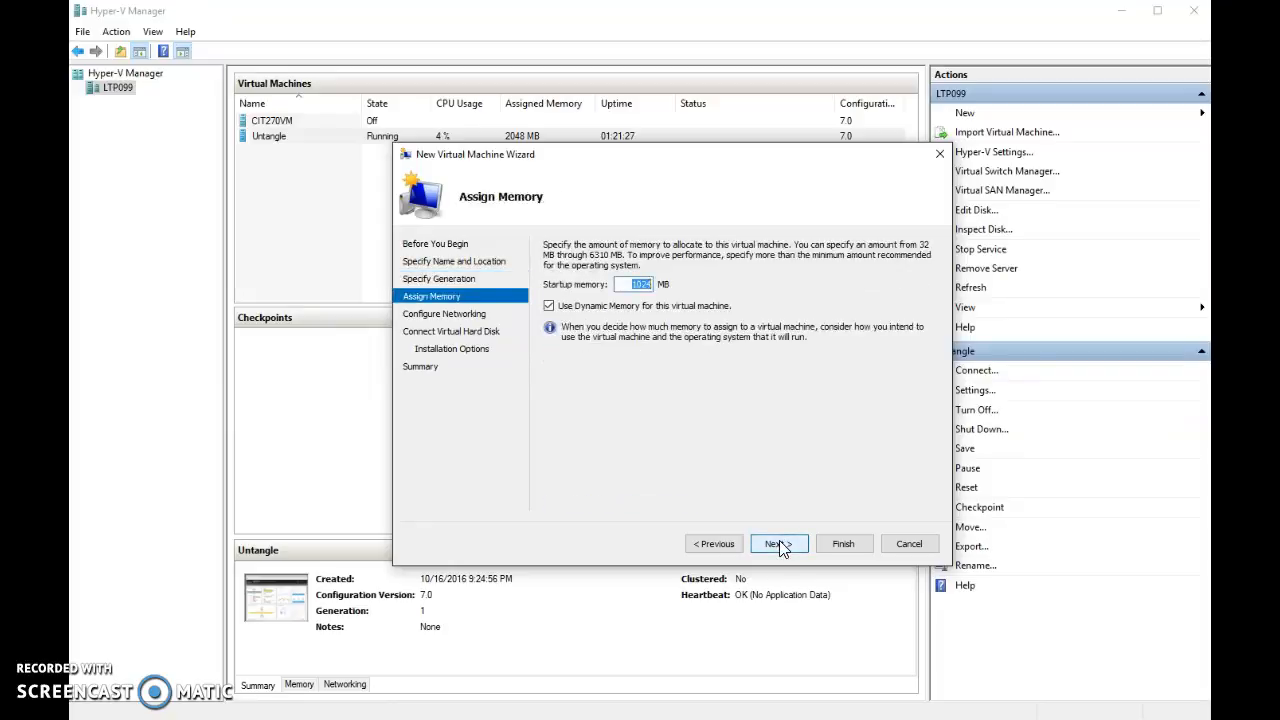
{"action": "key", "text": "End"}
{"action": "left_click", "coordinate": [779, 545]}
{"action": "key", "text": "BackSpace"}
{"action": "key", "text": "BackSpace"}
{"action": "type", "text": "2048"}
{"action": "left_click", "coordinate": [777, 549]}
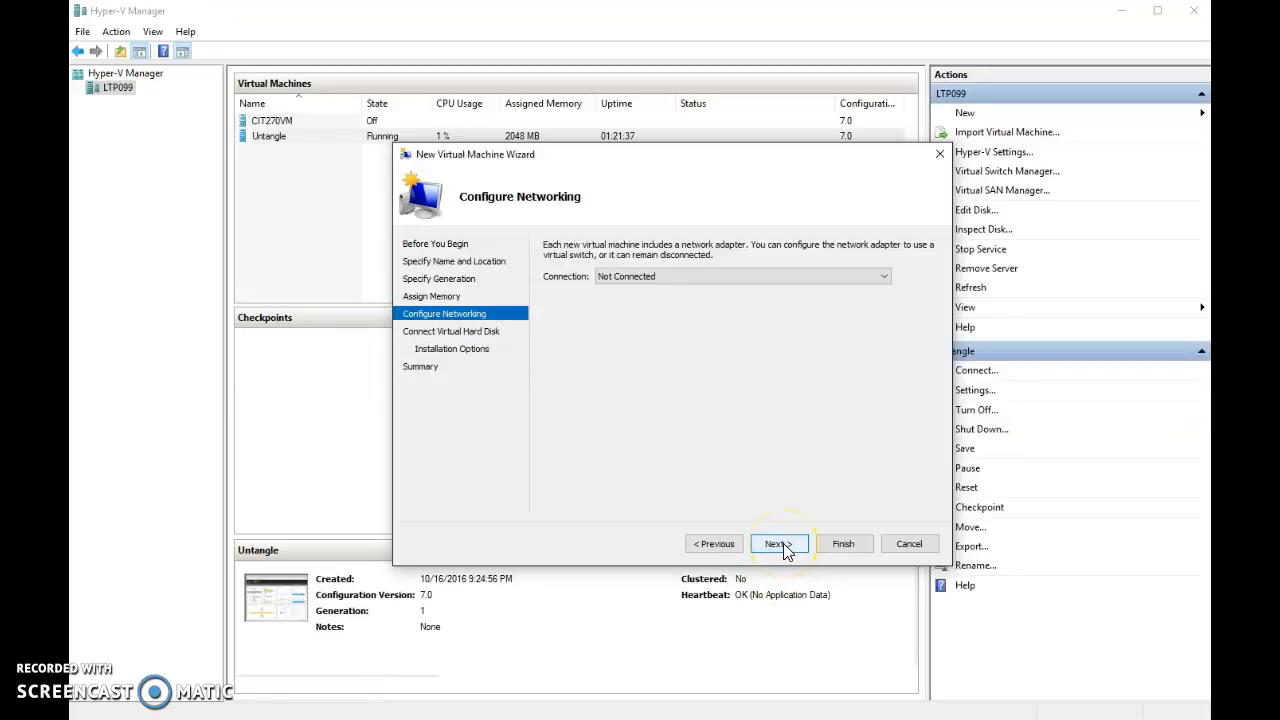
Connect the virtual machine's network adapter to External VM Switch - Wireless 6235
{"action": "left_click", "coordinate": [777, 279]}
{"action": "left_click", "coordinate": [774, 296]}
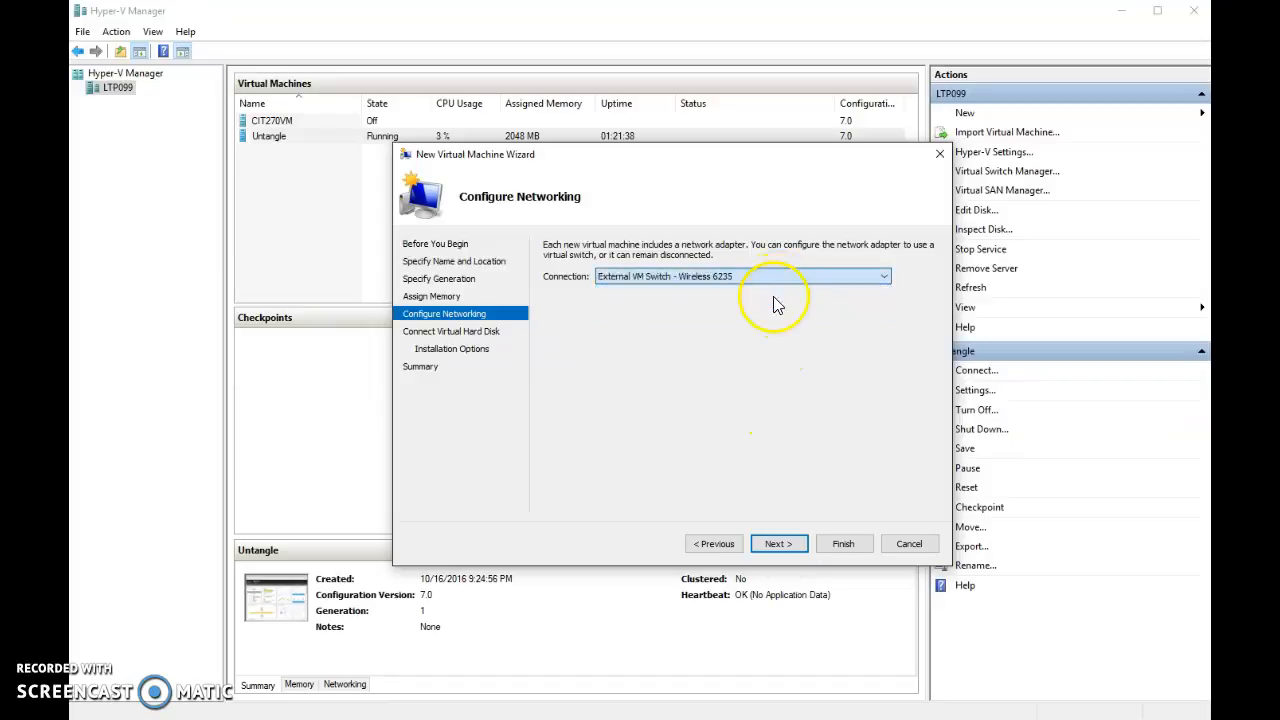
{"action": "left_click", "coordinate": [771, 544]}
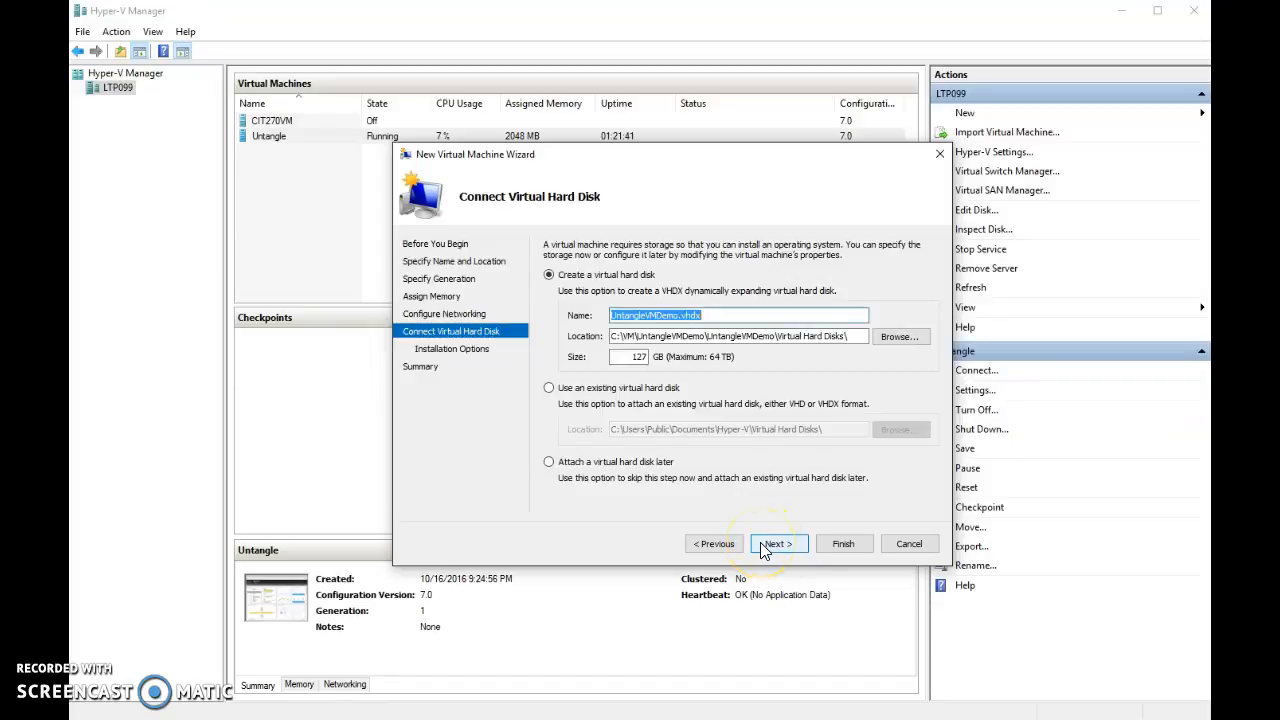
Set the new virtual hard disk's location to the C:\VM\UntangleVMDemo folder
{"action": "left_click", "coordinate": [898, 336]}
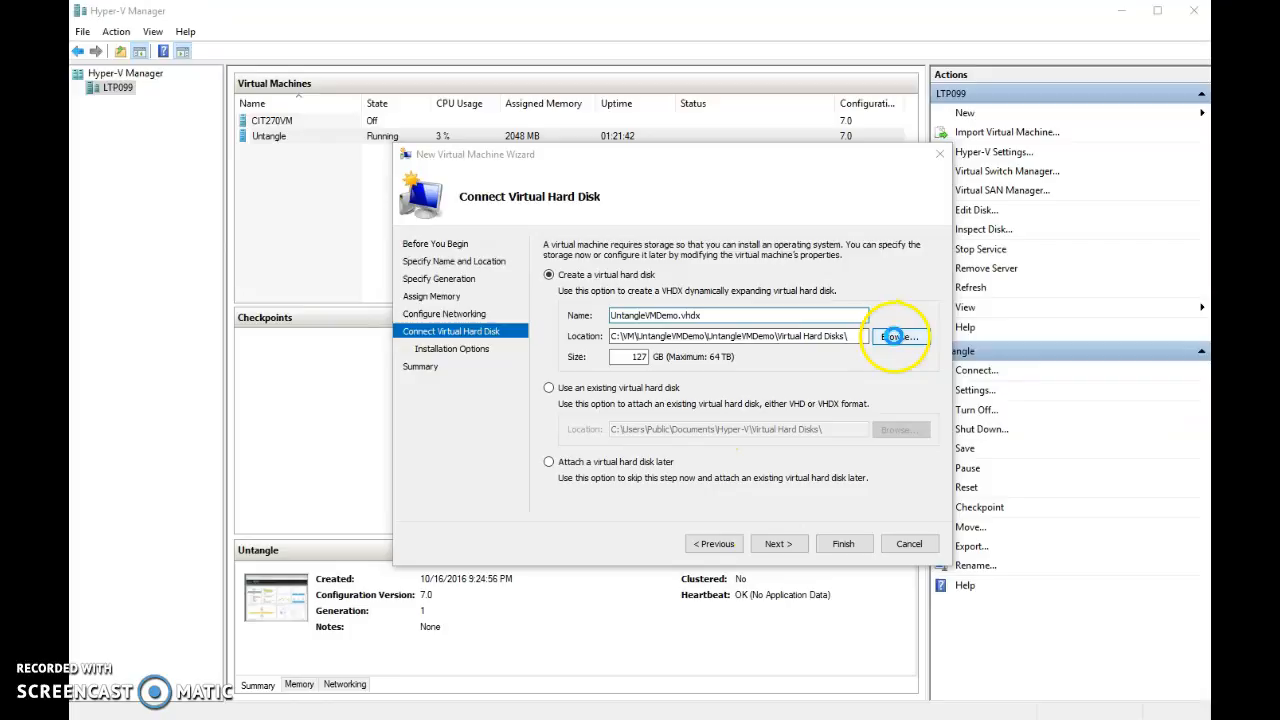
{"action": "double_click", "coordinate": [562, 456]}
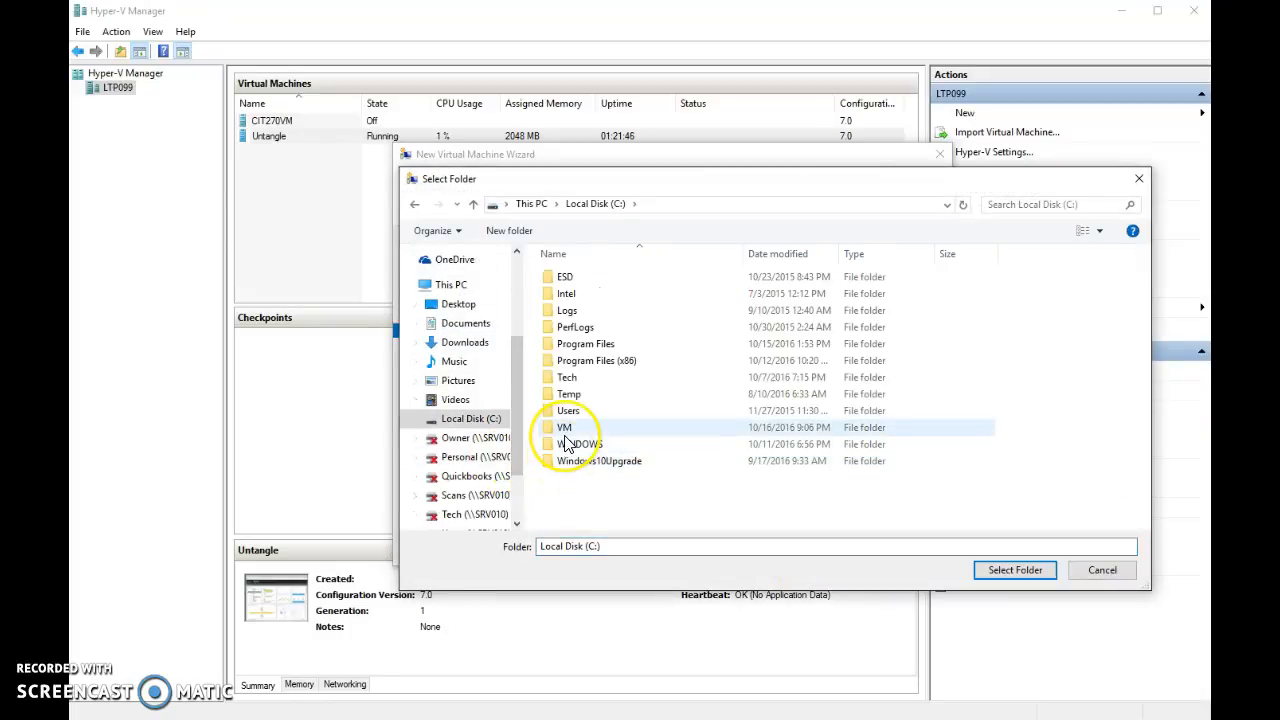
{"action": "double_click", "coordinate": [565, 428]}
{"action": "left_click", "coordinate": [570, 362]}
{"action": "double_click", "coordinate": [570, 362]}
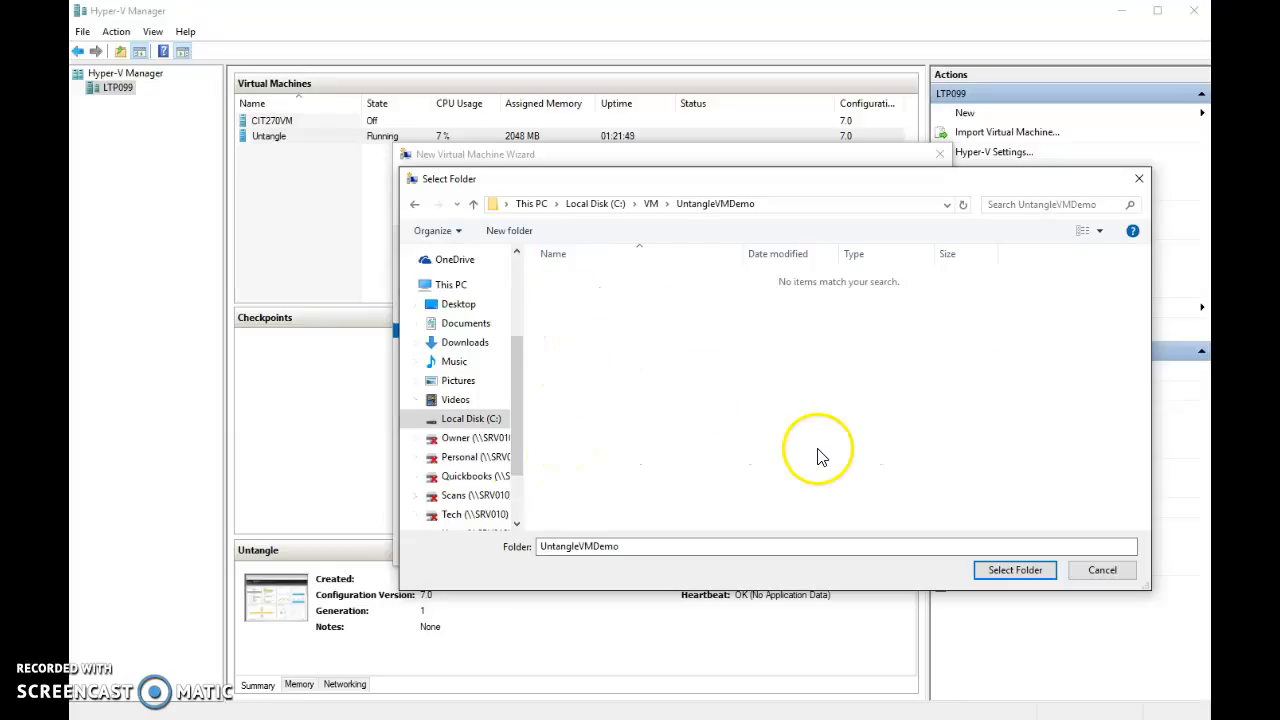
{"action": "left_click", "coordinate": [1015, 569]}
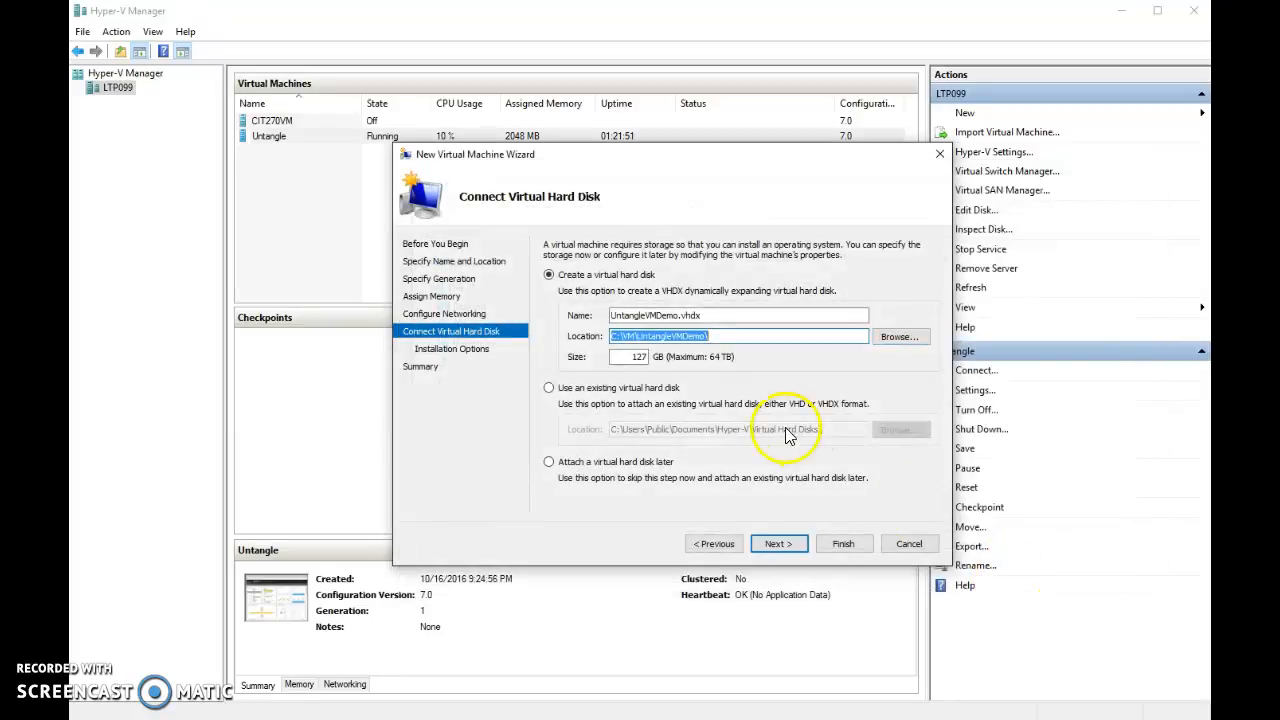
Set the new virtual hard disk's size to 40 GB and continue to the installation options
{"action": "double_click", "coordinate": [636, 357]}
{"action": "key", "text": "End"}
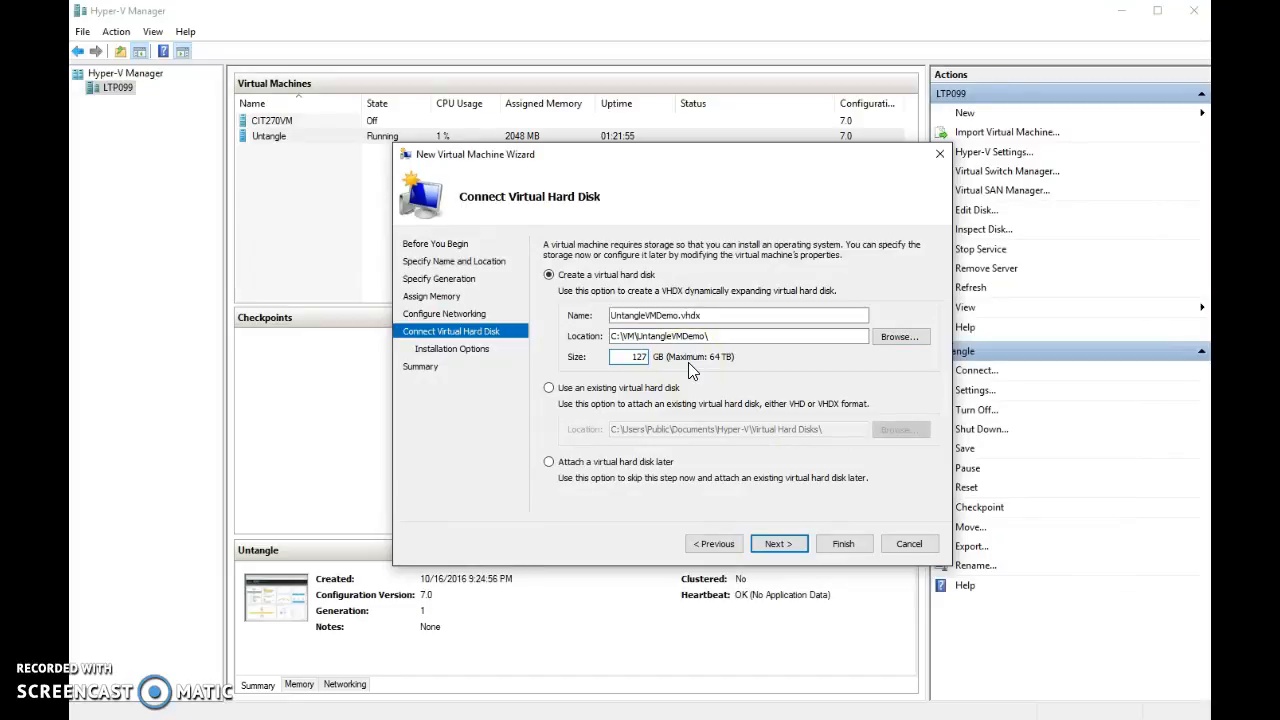
{"action": "key", "text": "BackSpace"}
{"action": "type", "text": "40"}
{"action": "key", "text": "BackSpace"}
{"action": "key", "text": "BackSpace"}
{"action": "key", "text": "BackSpace"}
{"action": "type", "text": "40"}
{"action": "left_click", "coordinate": [755, 474]}
{"action": "left_click", "coordinate": [770, 546]}
Choose installation from the bootable image file in C:\VM\Untangle ISO and finish creating the virtual machine
{"action": "left_click", "coordinate": [725, 300]}
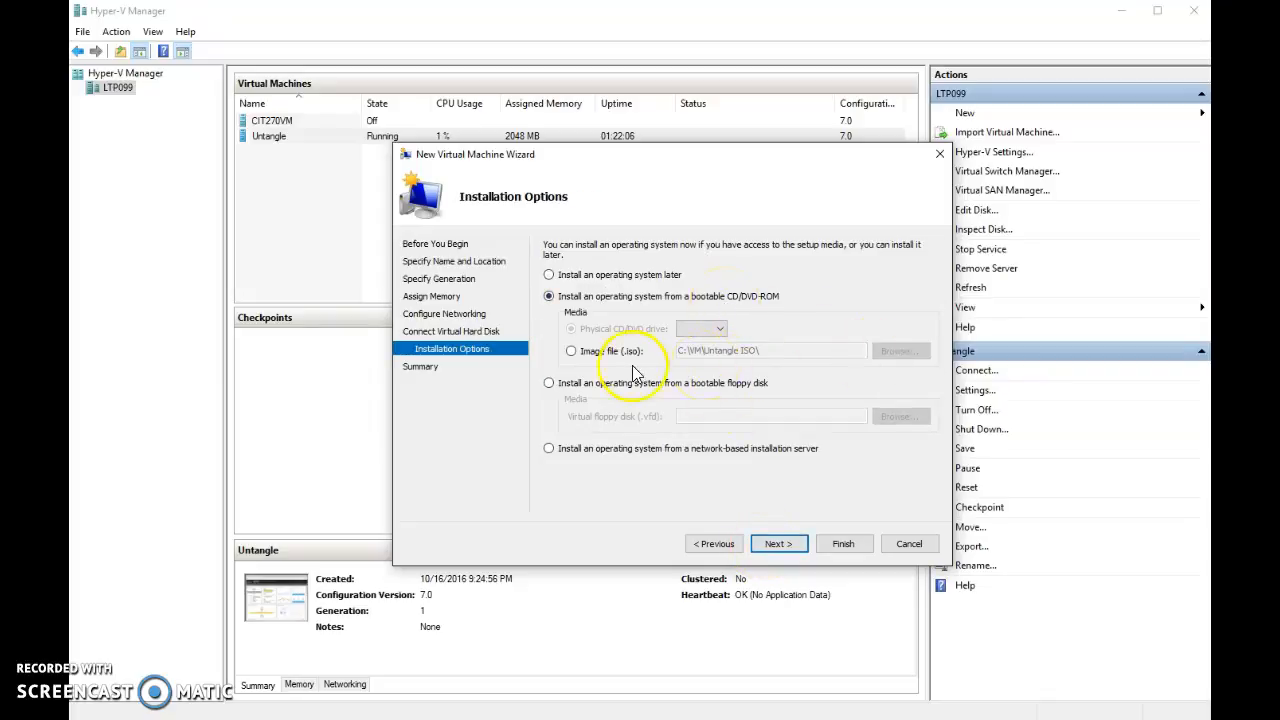
{"action": "left_click", "coordinate": [628, 354]}
{"action": "left_click", "coordinate": [887, 352]}
{"action": "double_click", "coordinate": [610, 277]}
{"action": "left_click", "coordinate": [772, 536]}
{"action": "left_click", "coordinate": [838, 542]}
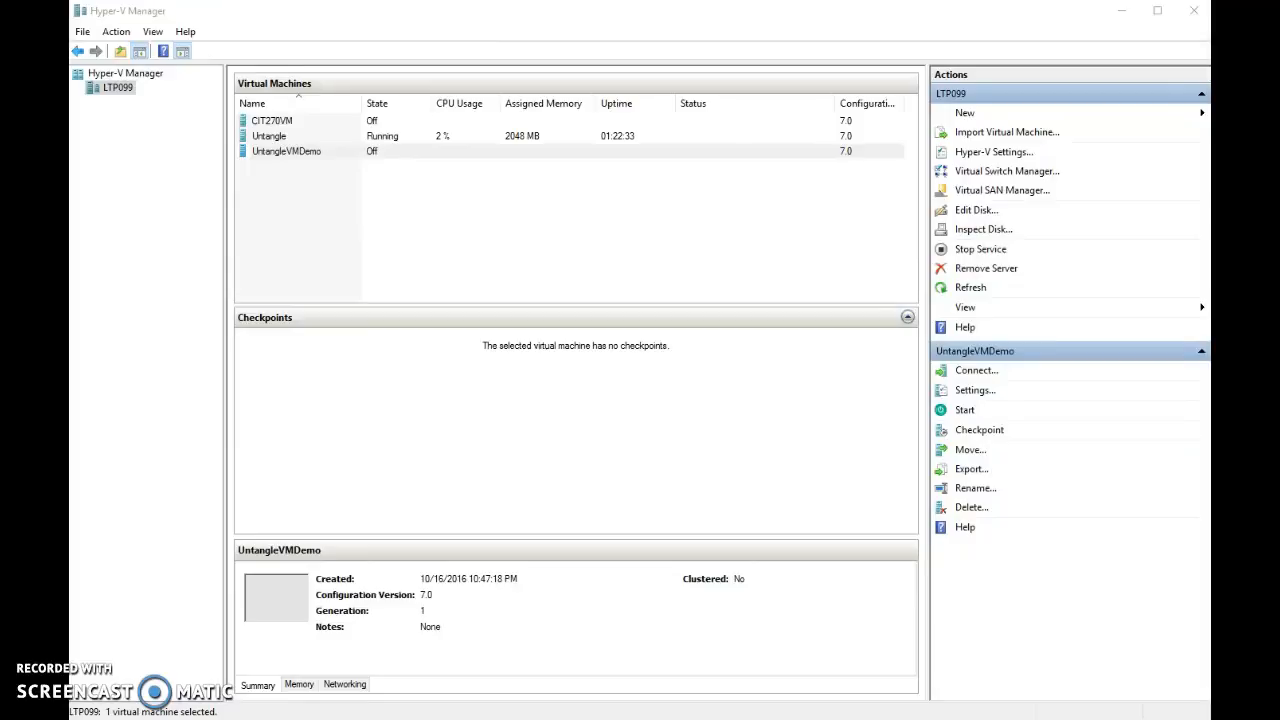
Switch to the running Untangle virtual machine and examine its network interfaces and port forward rules, leaving the configuration without changes
{"action": "mouse_move", "coordinate": [512, 718]}
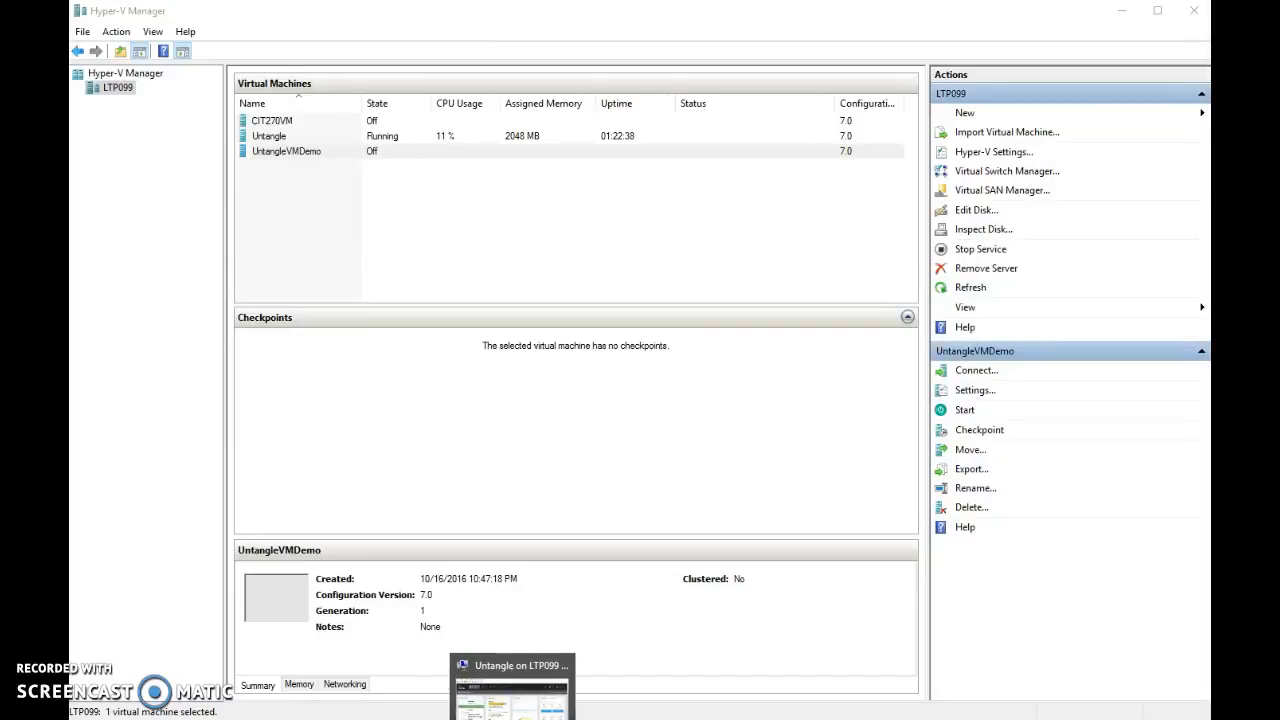
{"action": "left_click", "coordinate": [512, 690]}
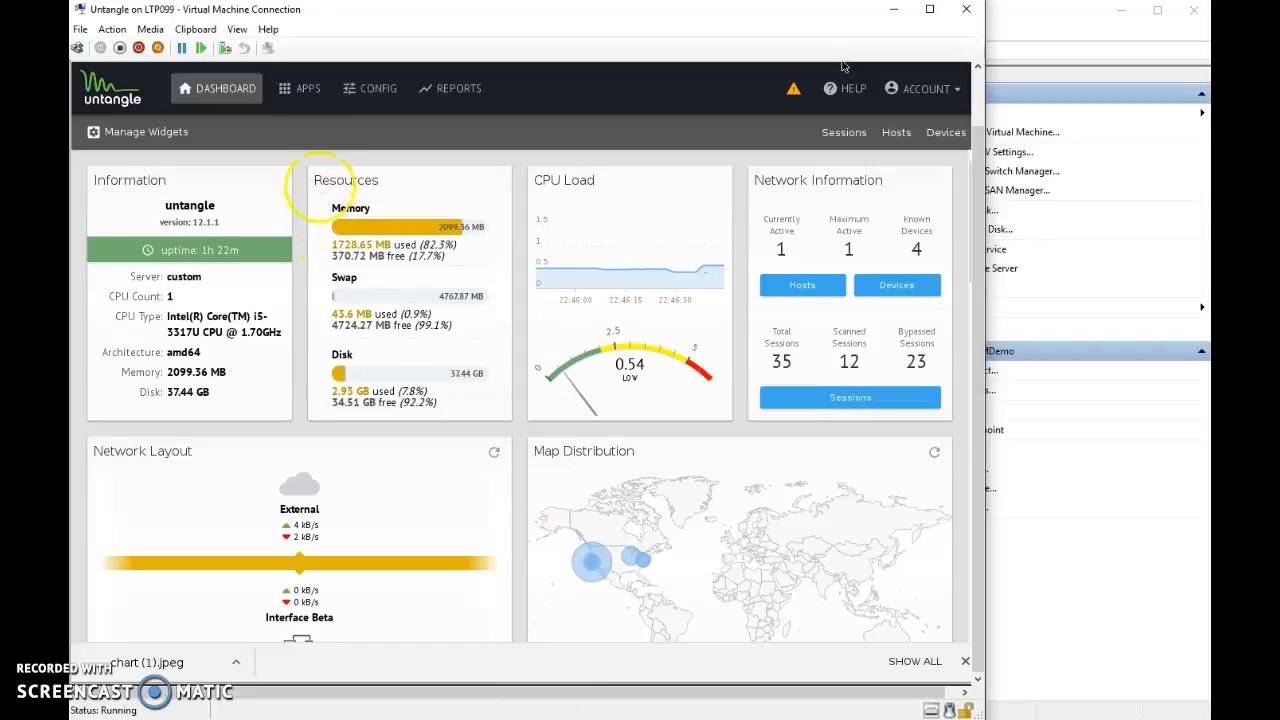
{"action": "left_click", "coordinate": [378, 92]}
{"action": "left_click", "coordinate": [150, 228]}
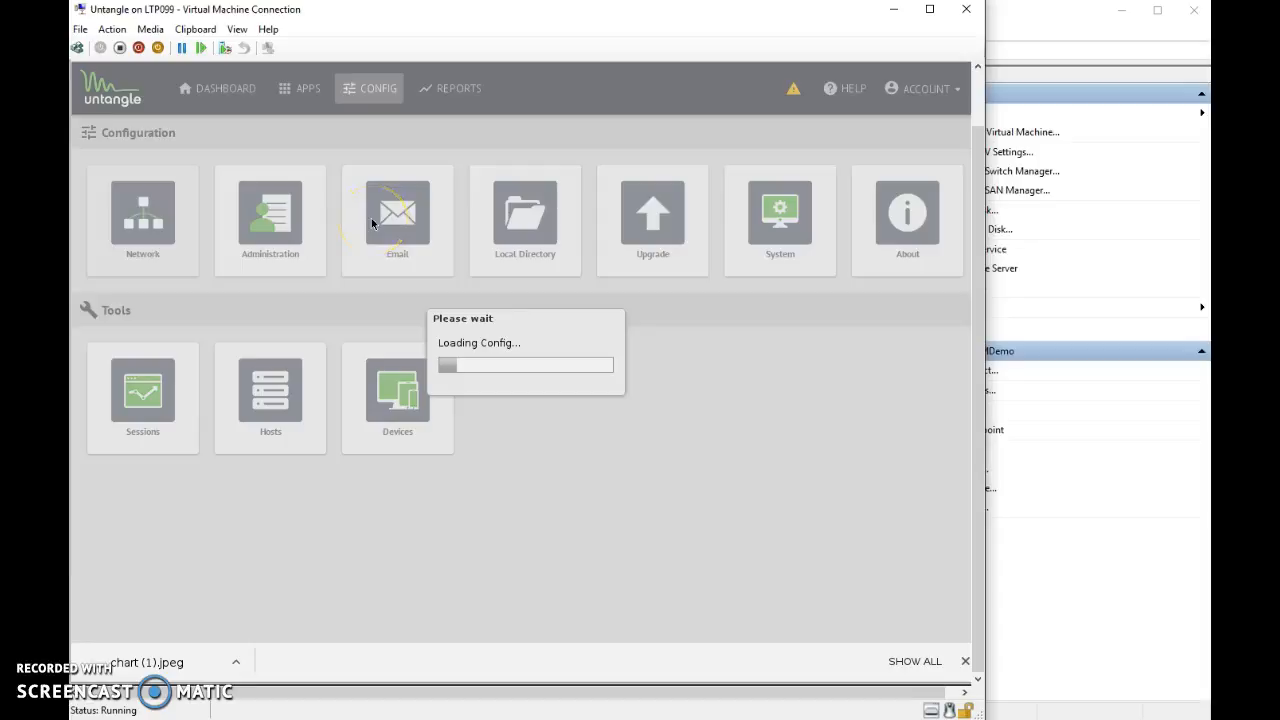
{"action": "left_click", "coordinate": [264, 234]}
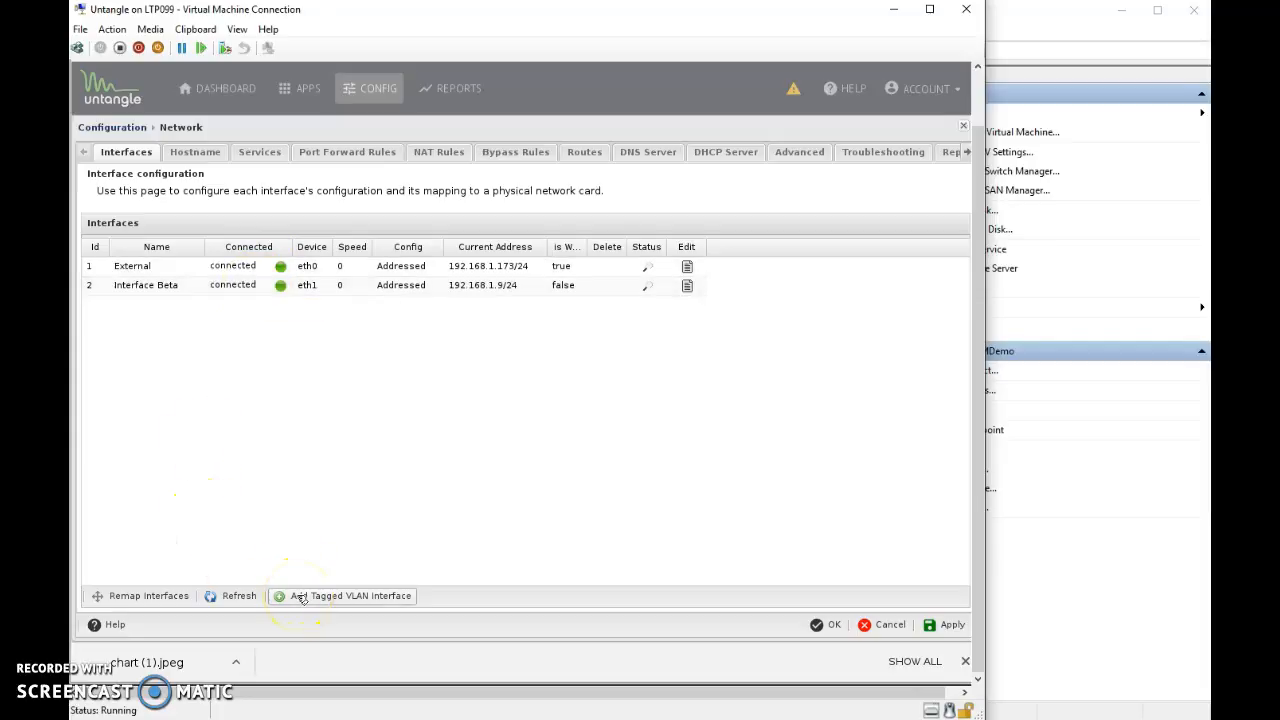
{"action": "left_click", "coordinate": [383, 152]}
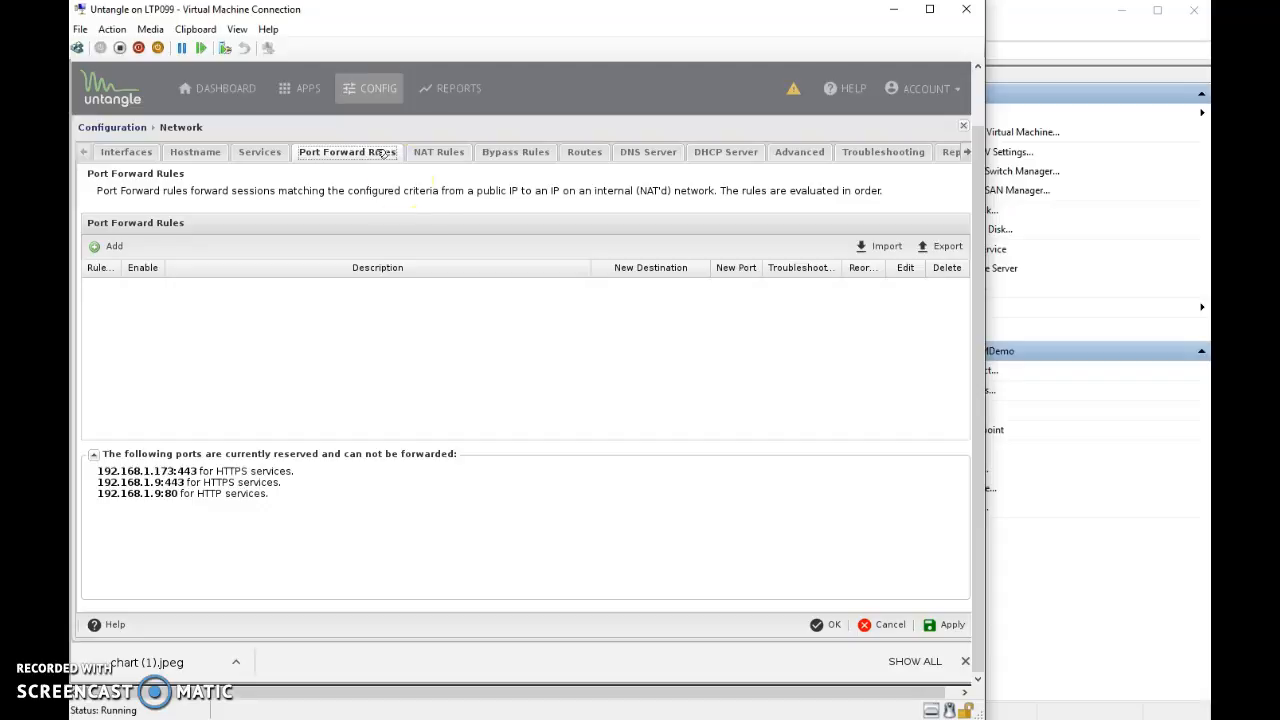
{"action": "left_click", "coordinate": [876, 632]}
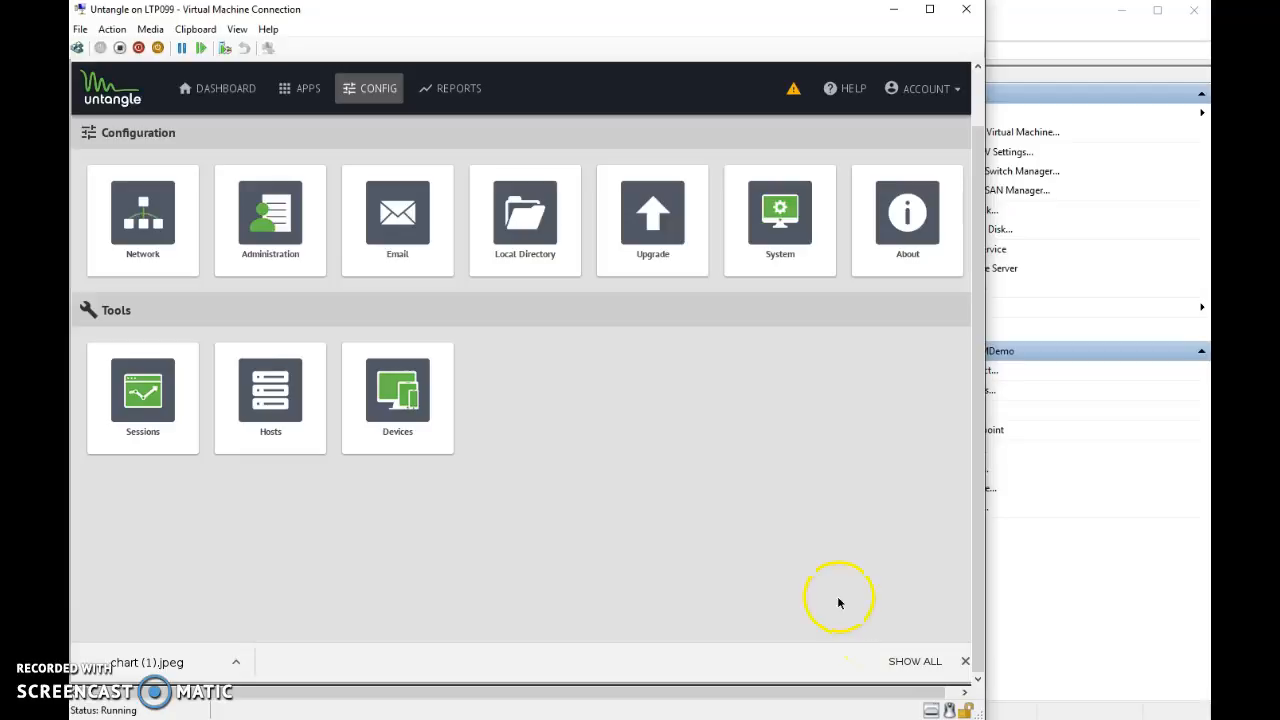
Review the installed Untangle apps and the administration alerts, and return to the dashboard
{"action": "left_click", "coordinate": [325, 98]}
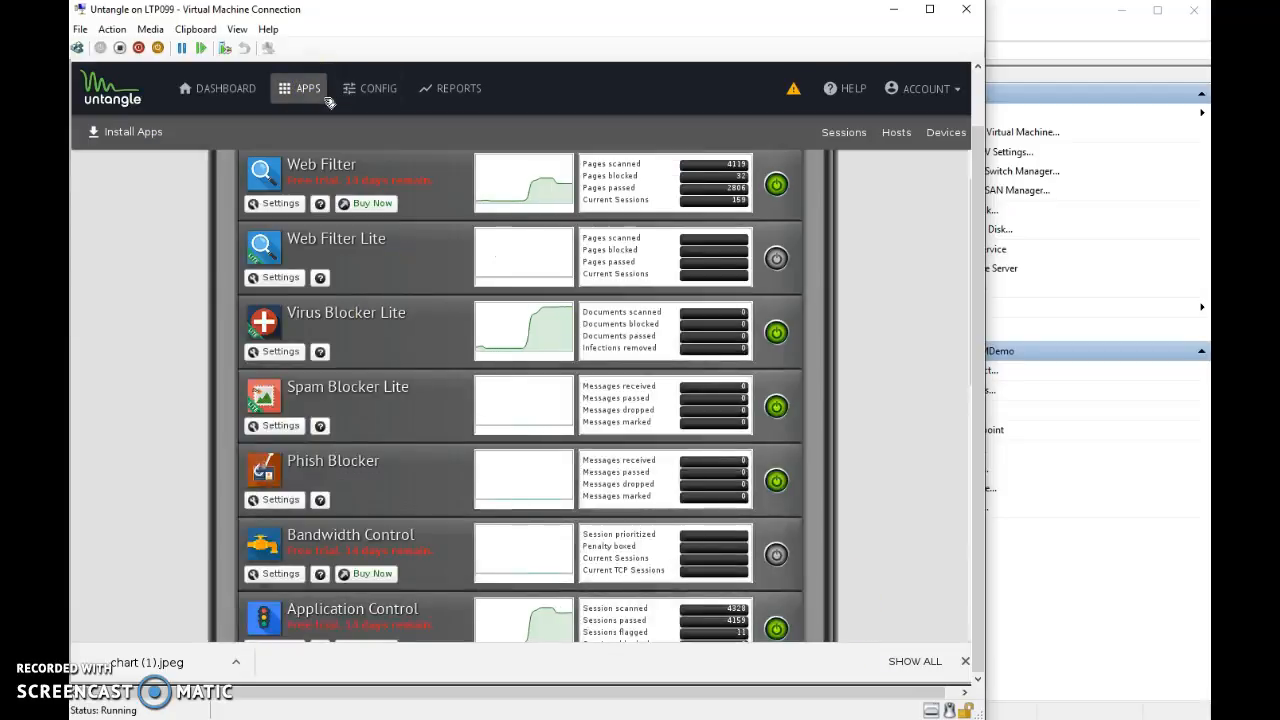
{"action": "left_click", "coordinate": [805, 98]}
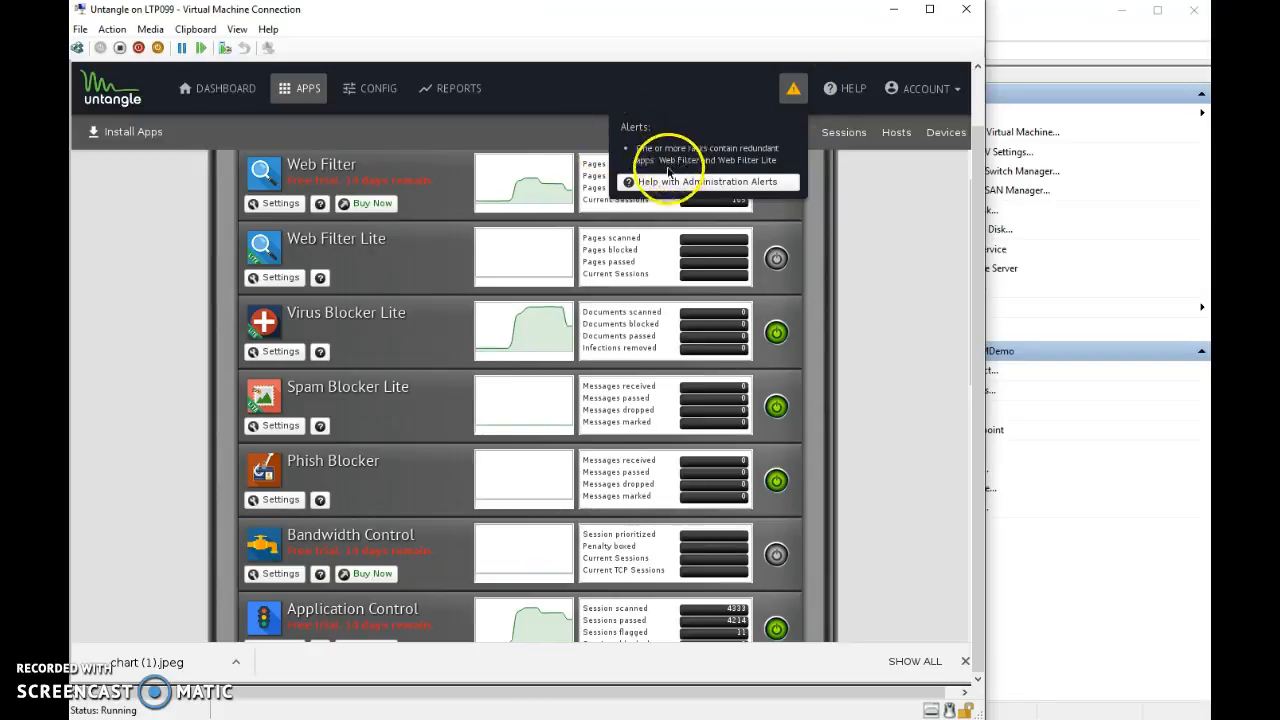
{"action": "left_click", "coordinate": [414, 140]}
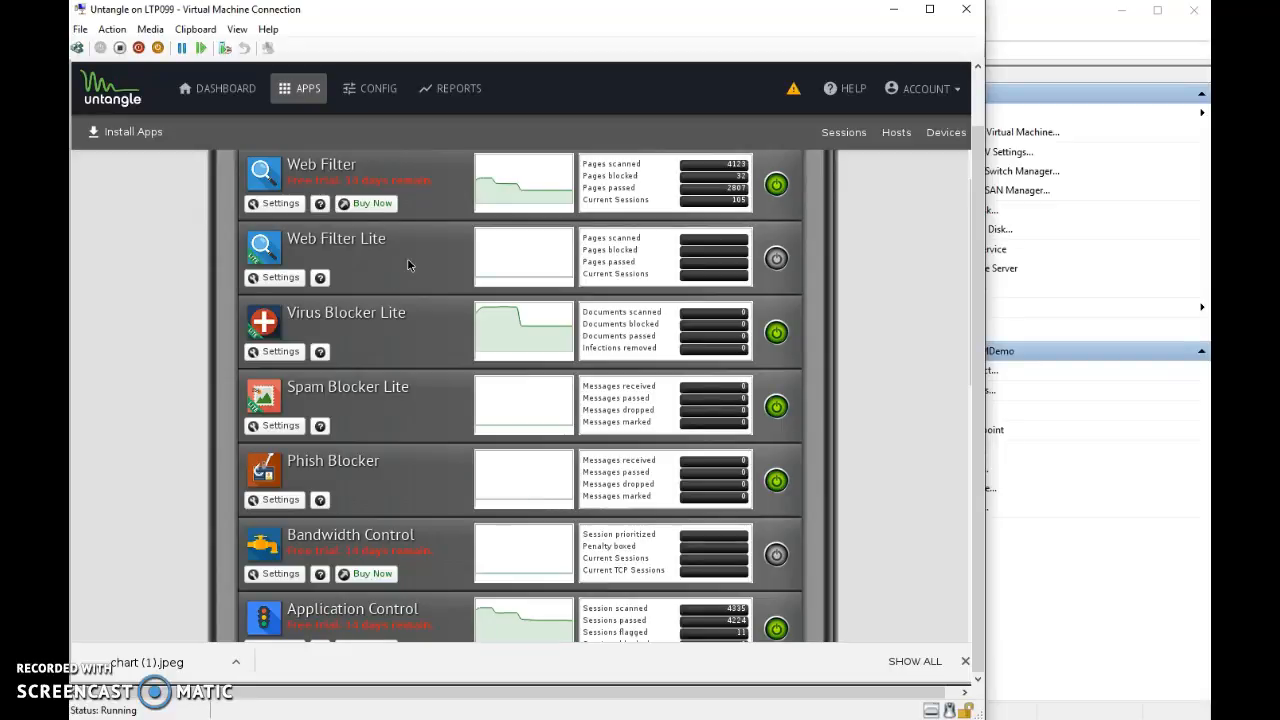
{"action": "left_click", "coordinate": [230, 88]}
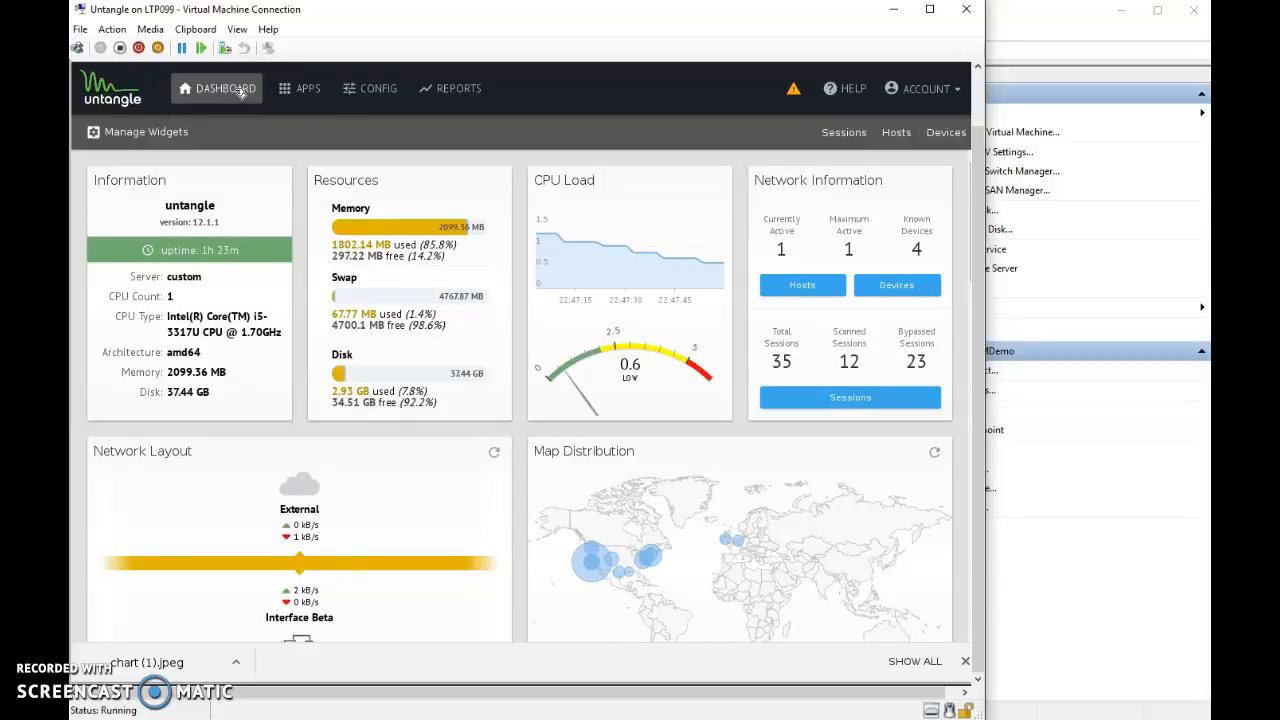
Inspect the dashboard's widget management list and the known devices list, closing both without changes
{"action": "left_click", "coordinate": [180, 137]}
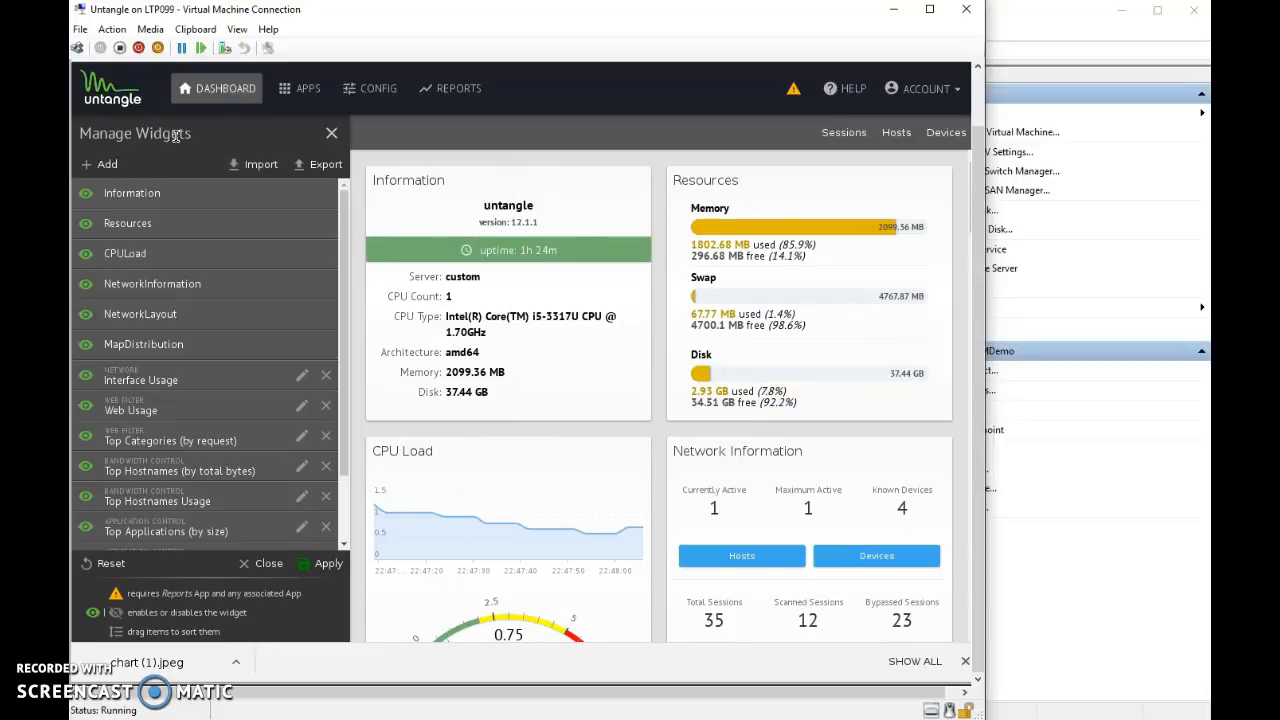
{"action": "left_click", "coordinate": [331, 133]}
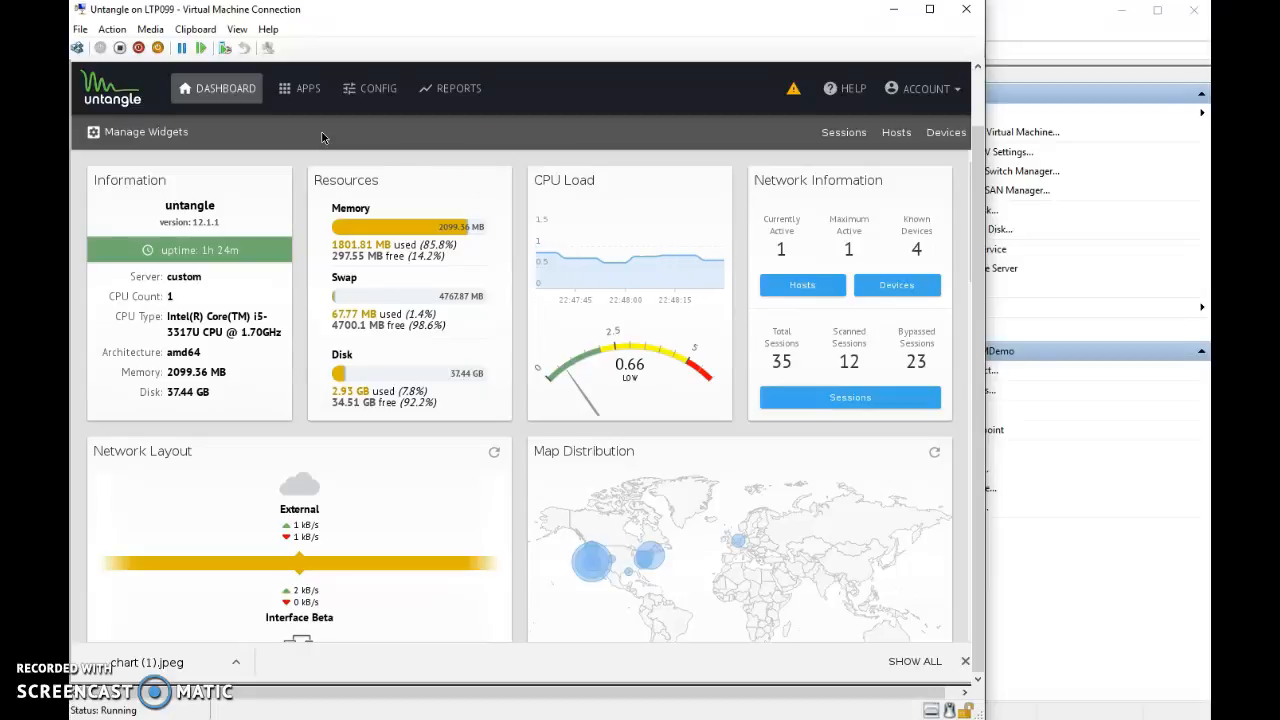
{"action": "left_click", "coordinate": [812, 287]}
{"action": "left_click", "coordinate": [897, 287]}
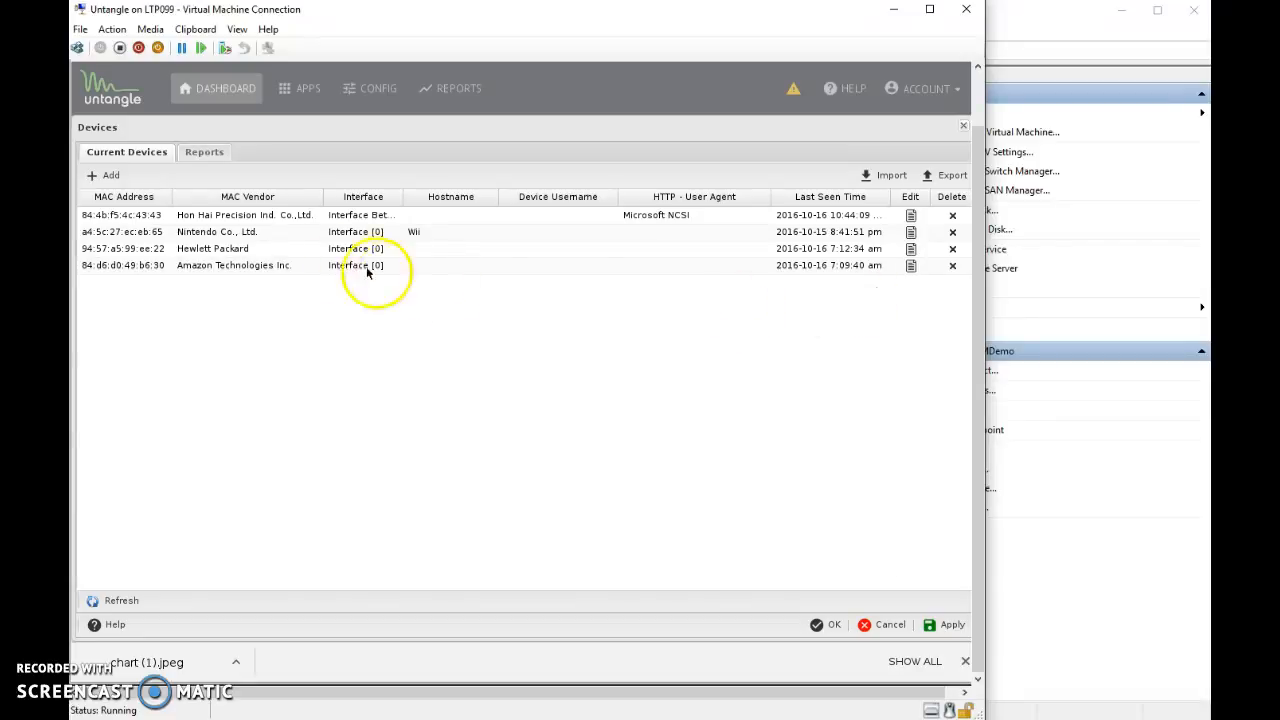
{"action": "left_click", "coordinate": [889, 626]}
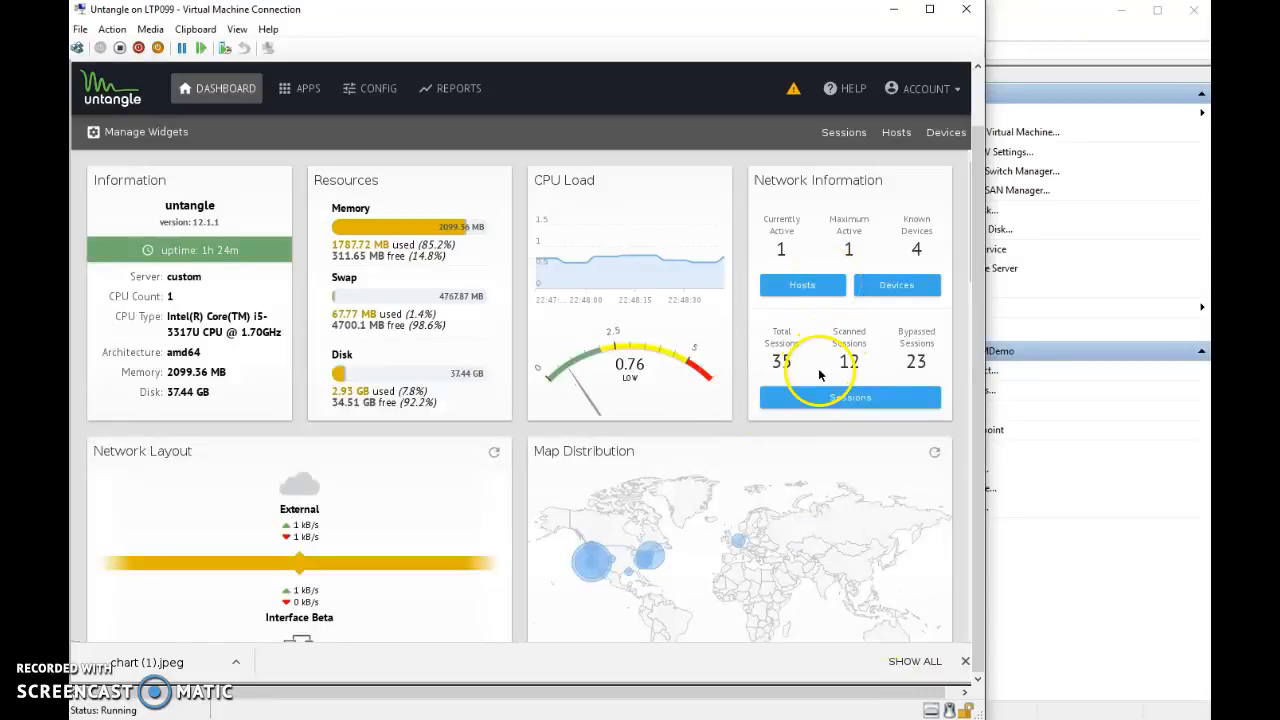
Refresh the Network Interface Usage and Web Filter Web Usage charts on the dashboard
{"action": "scroll", "coordinate": [802, 378], "scroll_direction": "down", "scroll_amount": 3}
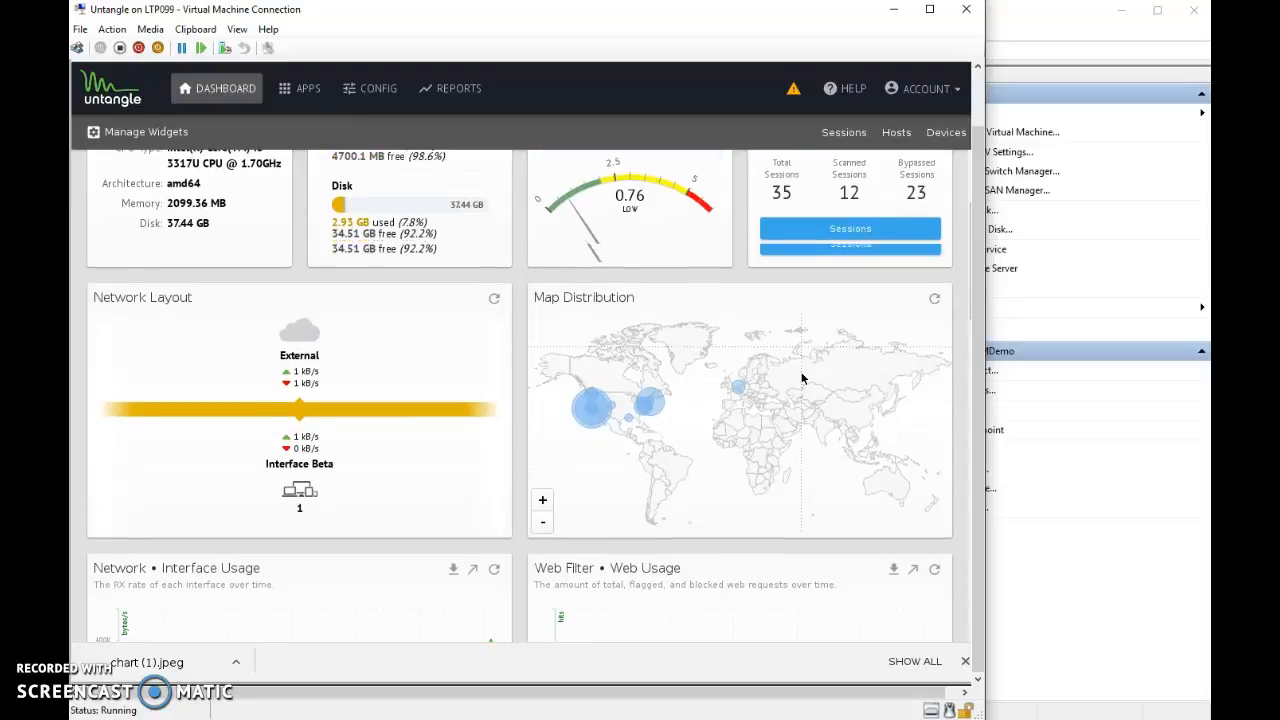
{"action": "left_click", "coordinate": [746, 380]}
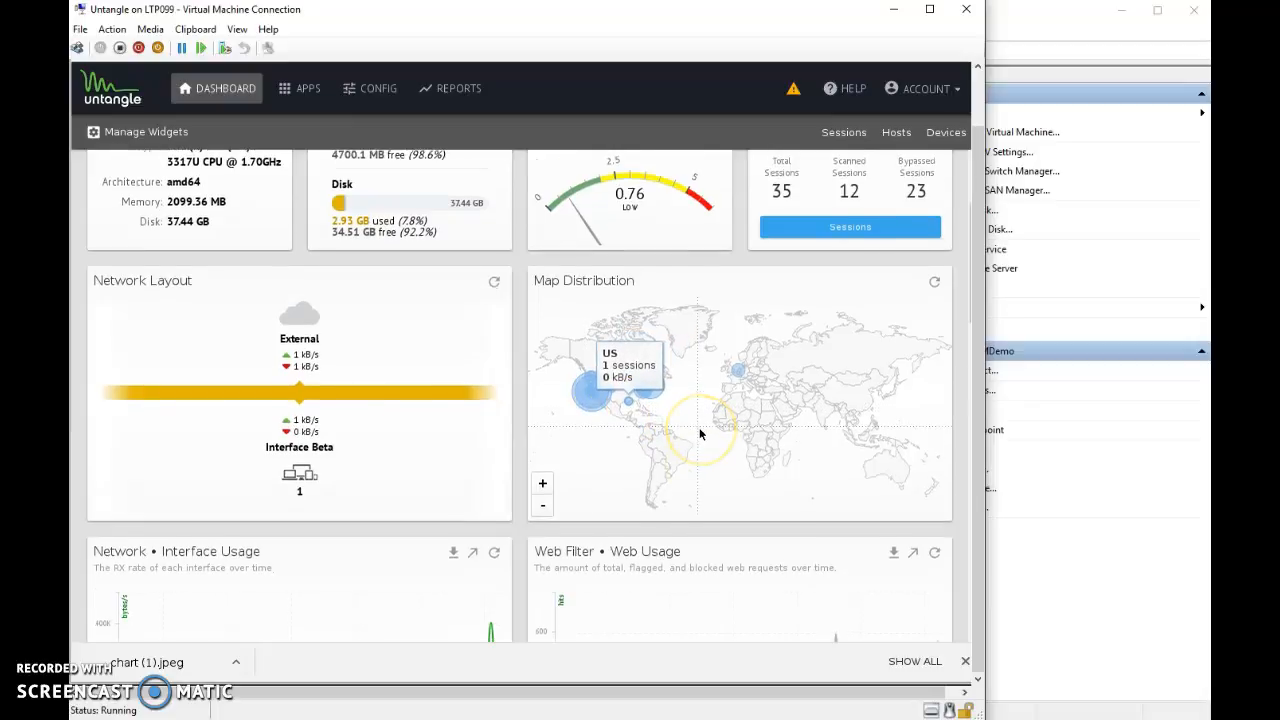
{"action": "scroll", "coordinate": [700, 430], "scroll_direction": "down", "scroll_amount": 2}
{"action": "scroll", "coordinate": [700, 432], "scroll_direction": "down", "scroll_amount": 3}
{"action": "scroll", "coordinate": [700, 432], "scroll_direction": "down", "scroll_amount": 1}
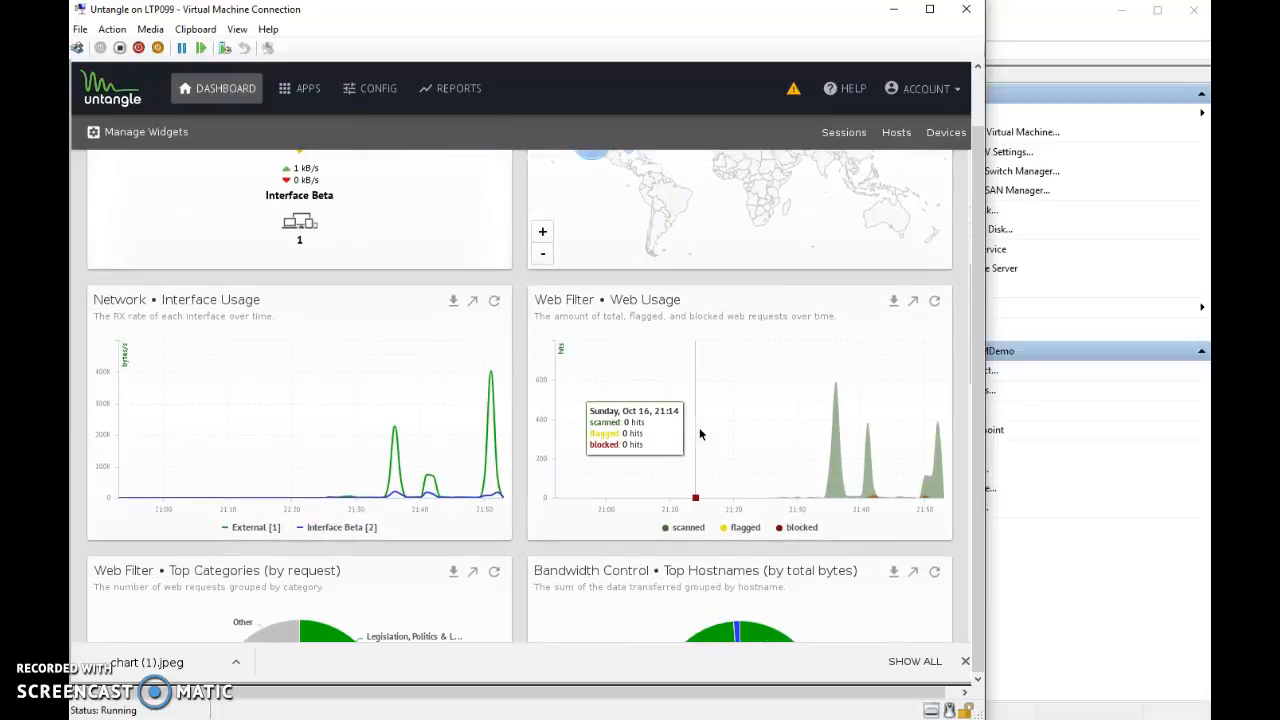
{"action": "left_click", "coordinate": [493, 298]}
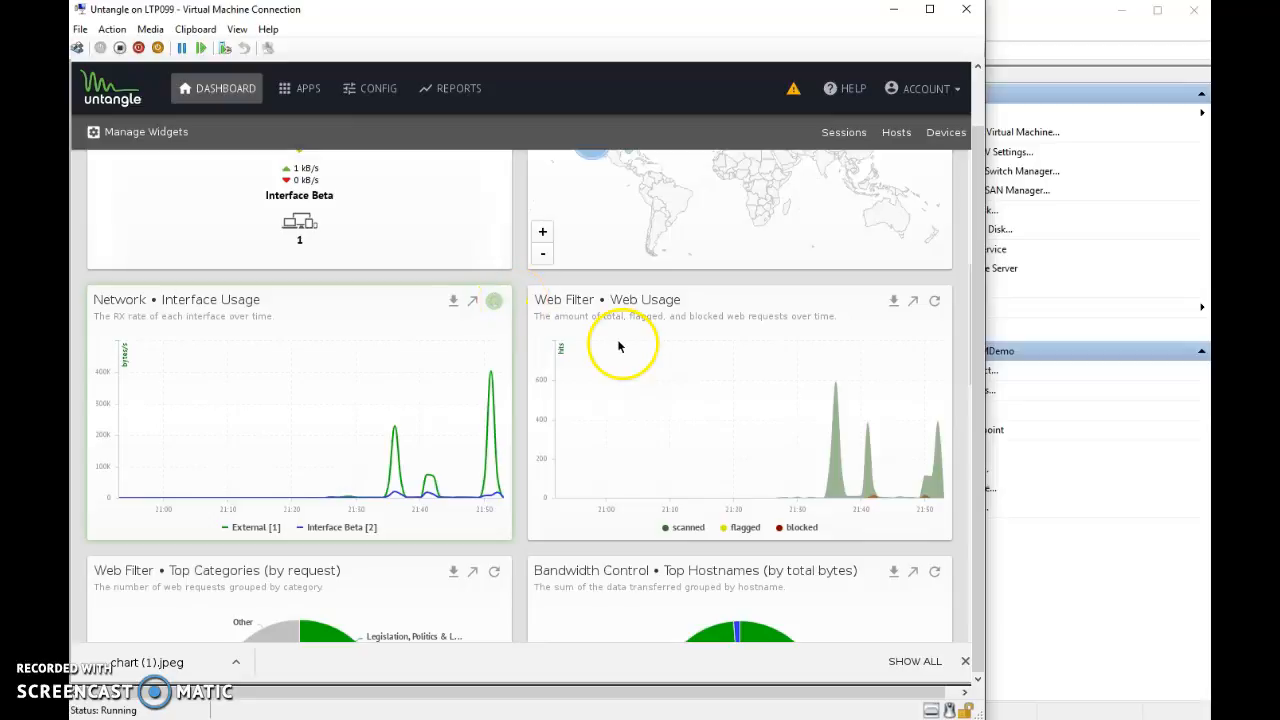
{"action": "left_click", "coordinate": [934, 300]}
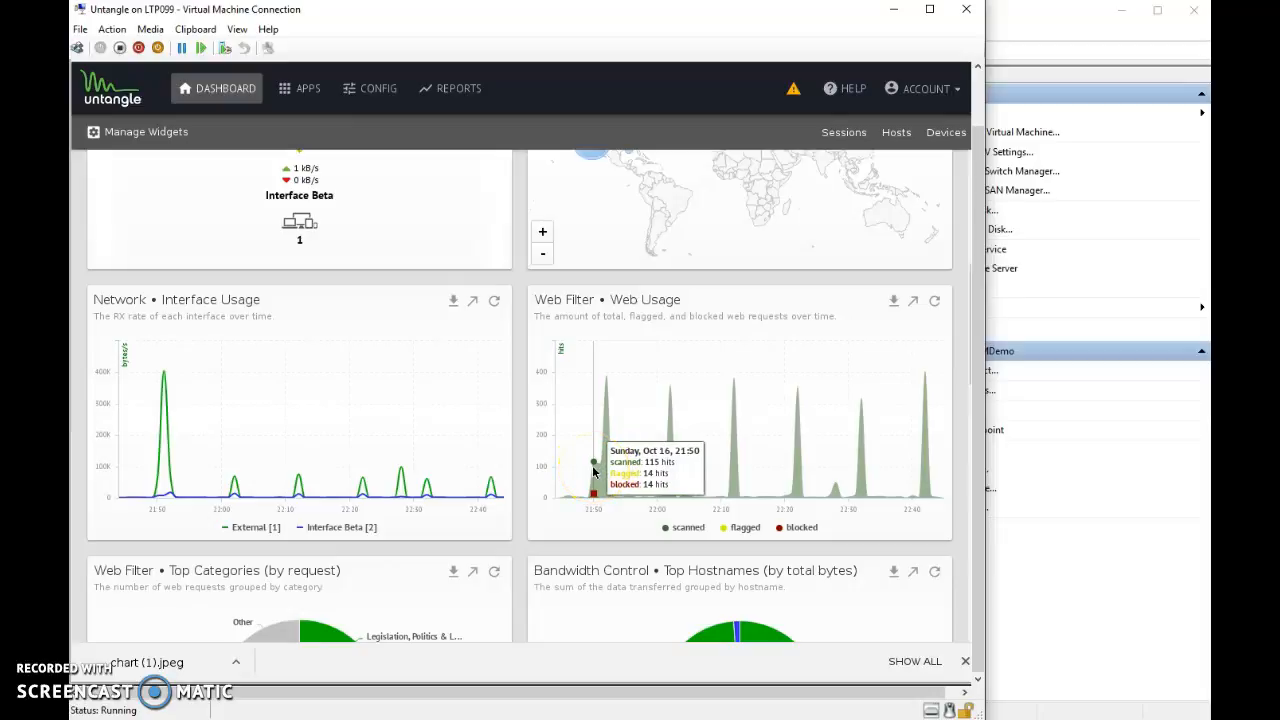
Review the remaining dashboard charts and open the full Web Filter report for Top Categories (by request)
{"action": "scroll", "coordinate": [593, 470], "scroll_direction": "down", "scroll_amount": 4}
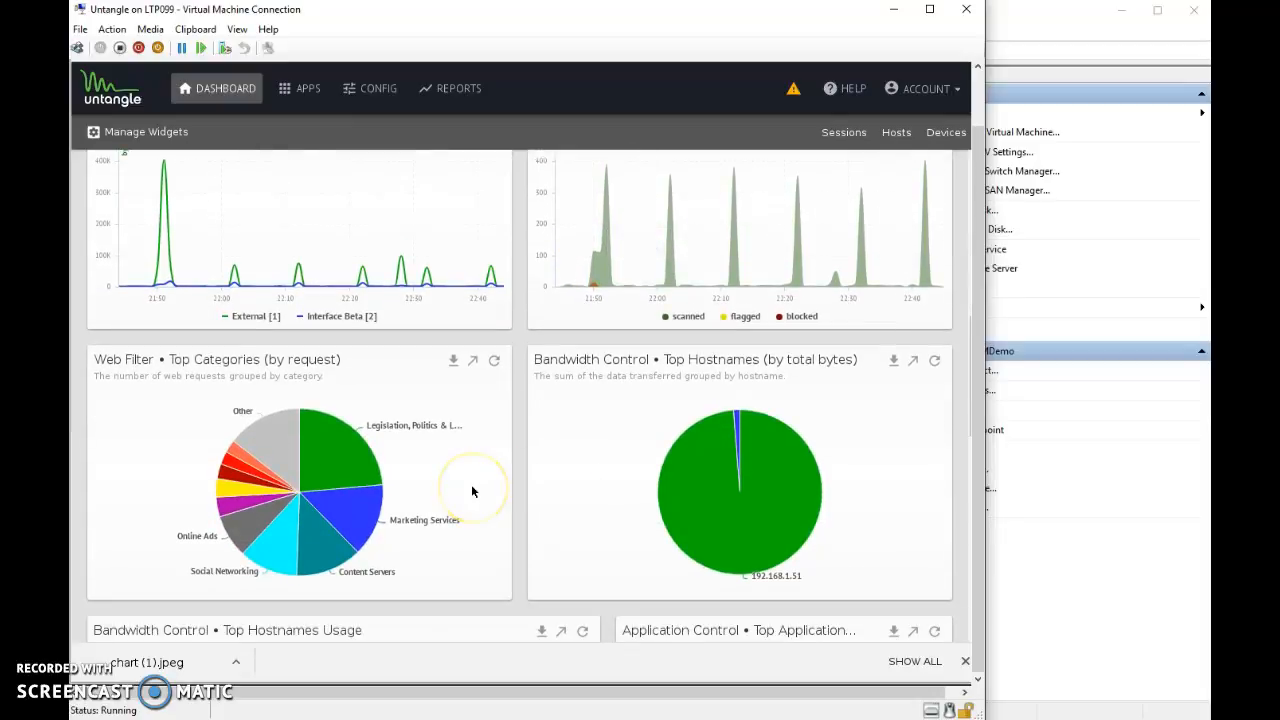
{"action": "scroll", "coordinate": [473, 491], "scroll_direction": "down", "scroll_amount": 8}
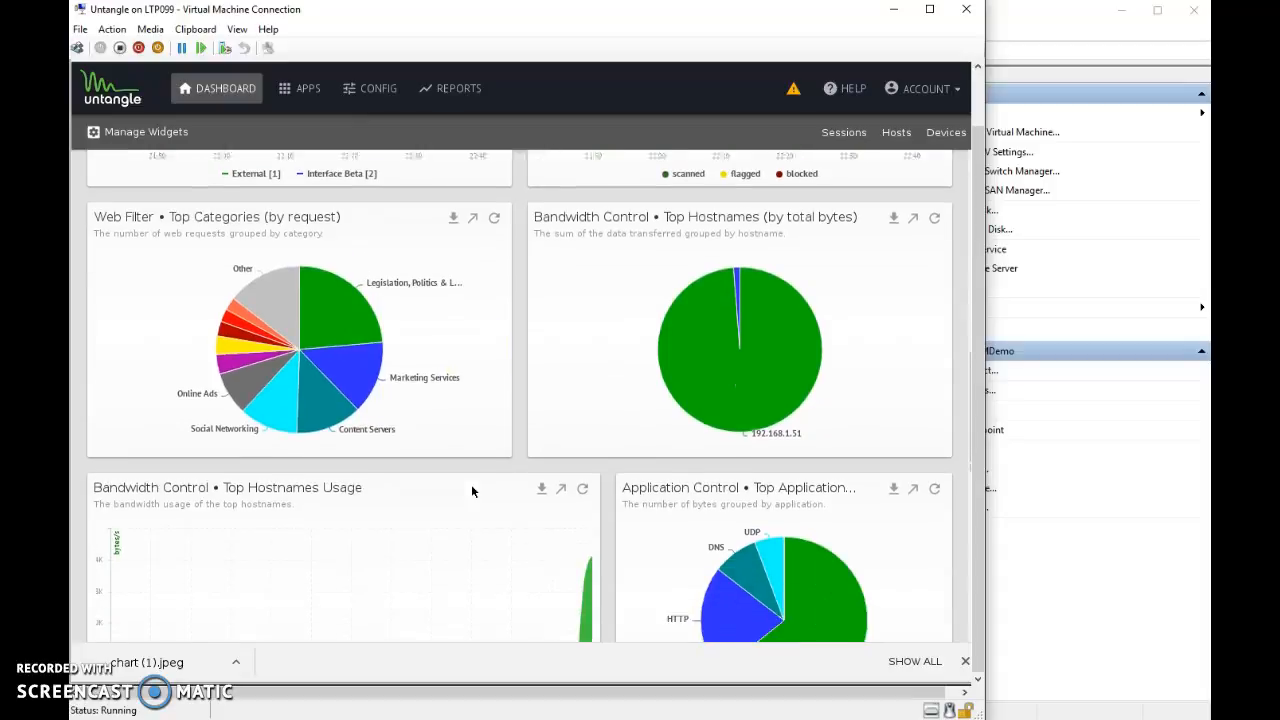
{"action": "scroll", "coordinate": [476, 489], "scroll_direction": "down", "scroll_amount": 5}
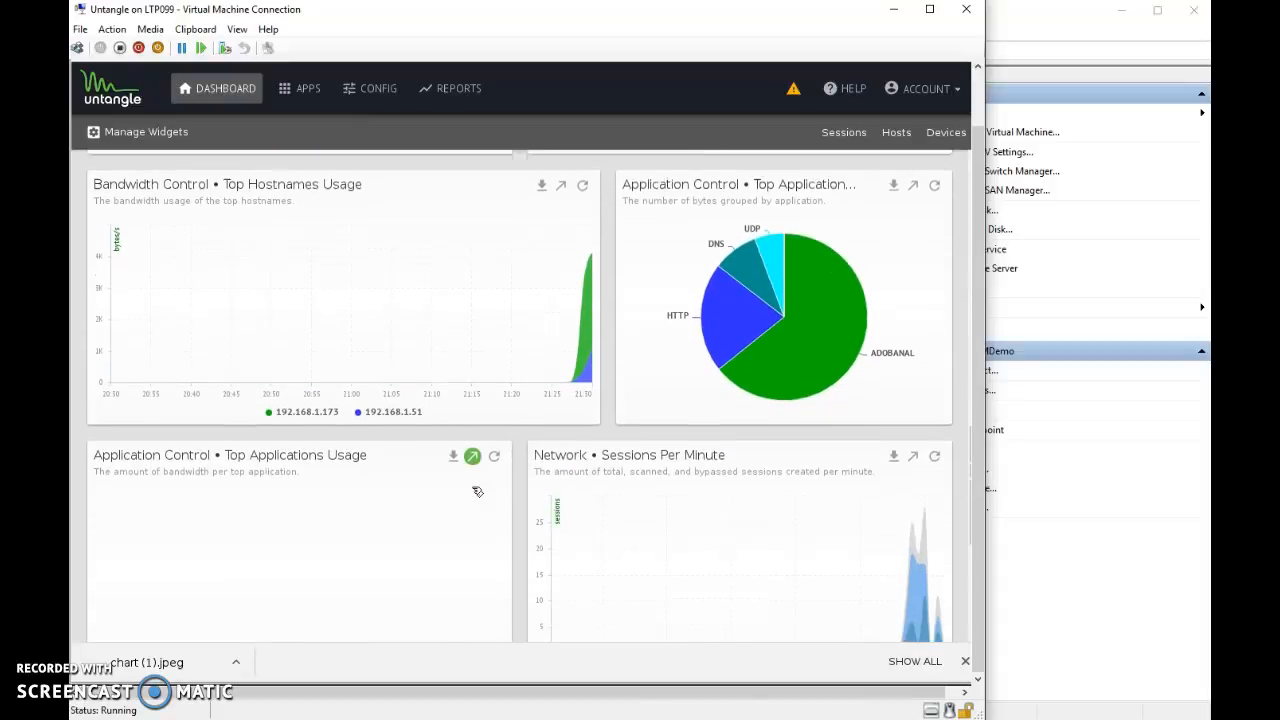
{"action": "scroll", "coordinate": [471, 484], "scroll_direction": "down", "scroll_amount": 1}
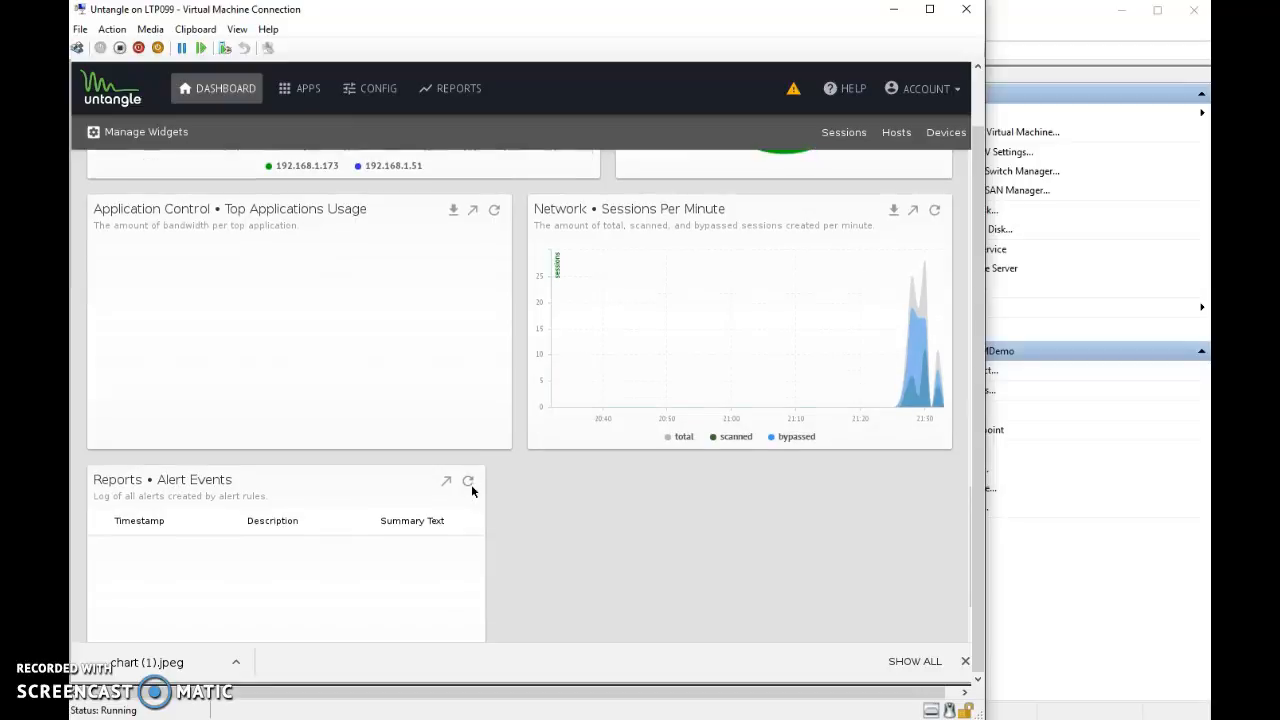
{"action": "scroll", "coordinate": [471, 484], "scroll_direction": "up", "scroll_amount": 9}
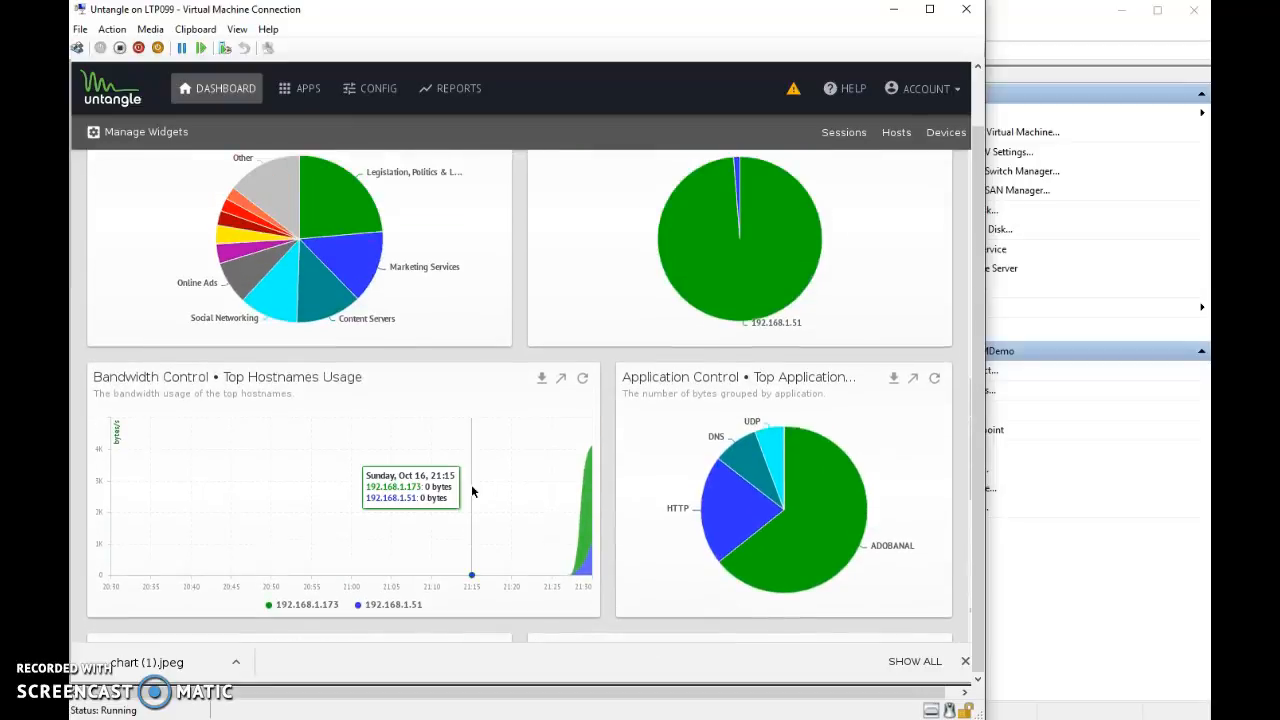
{"action": "scroll", "coordinate": [471, 484], "scroll_direction": "up", "scroll_amount": 3}
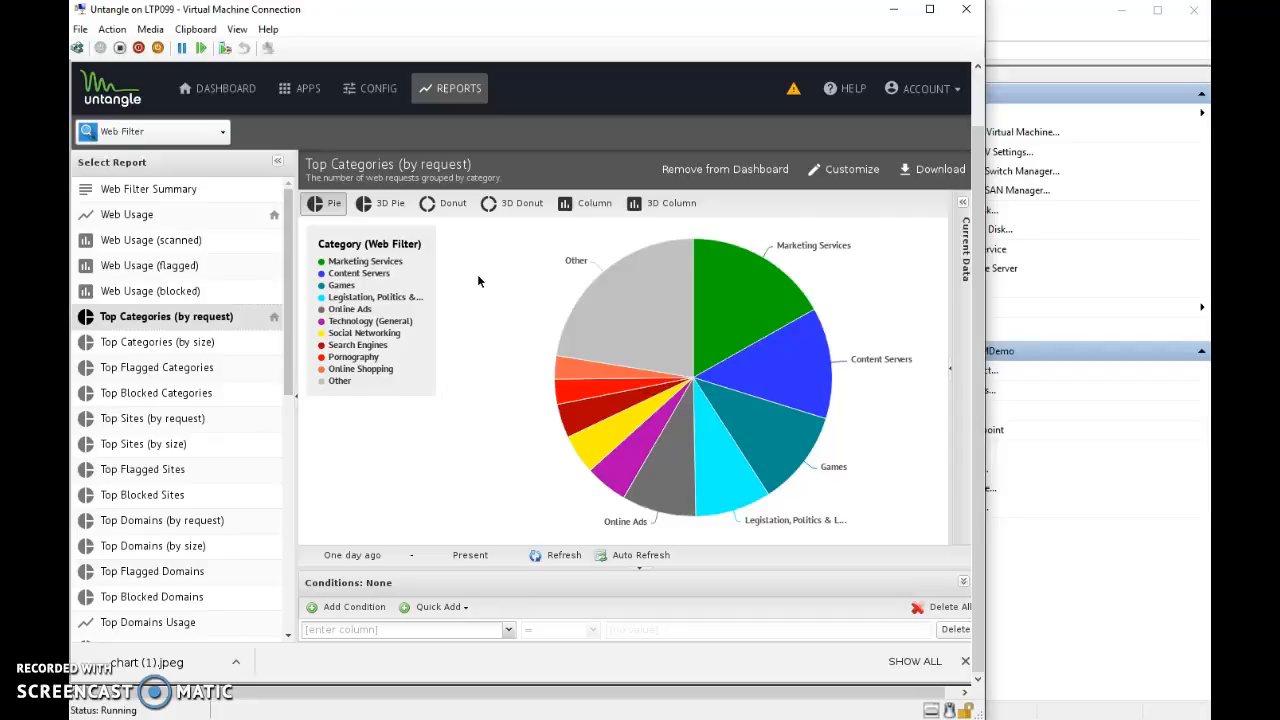
{"action": "left_click", "coordinate": [472, 278]}
Try the Donut, 3D Donut and 3D Column styles on the Top Categories report, and settle on 3D Pie
{"action": "left_click", "coordinate": [450, 200]}
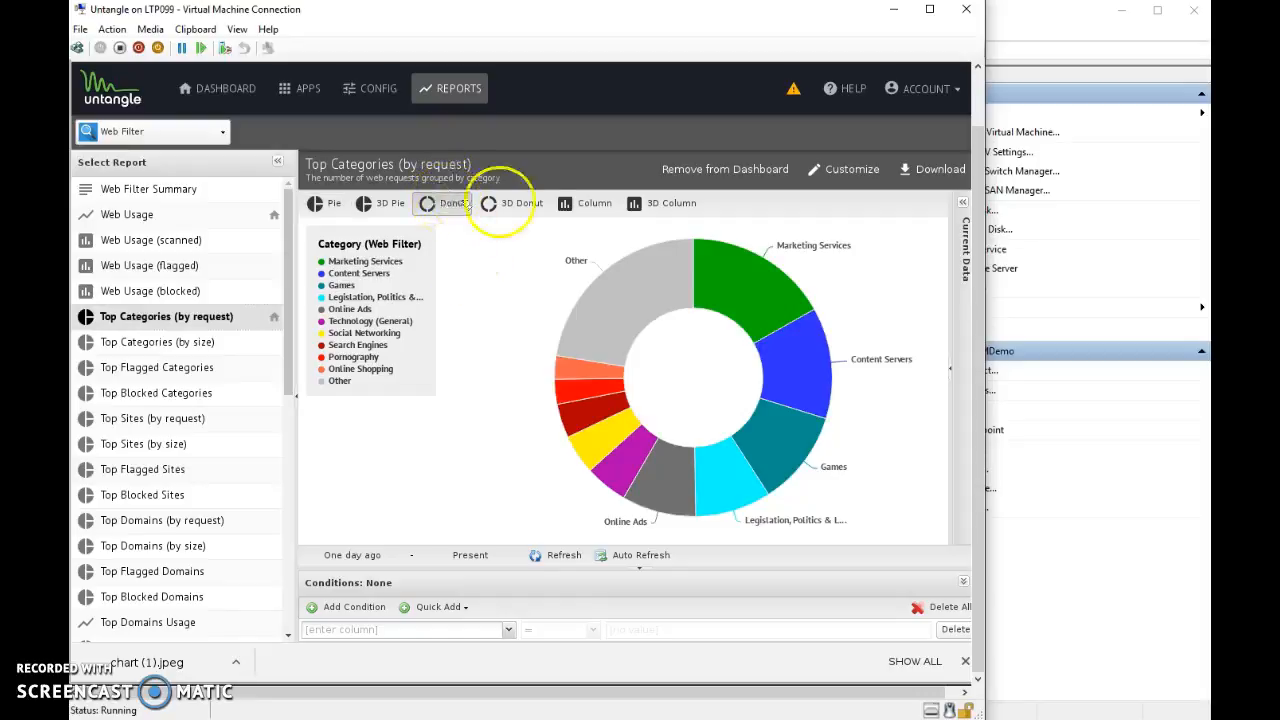
{"action": "left_click", "coordinate": [536, 204]}
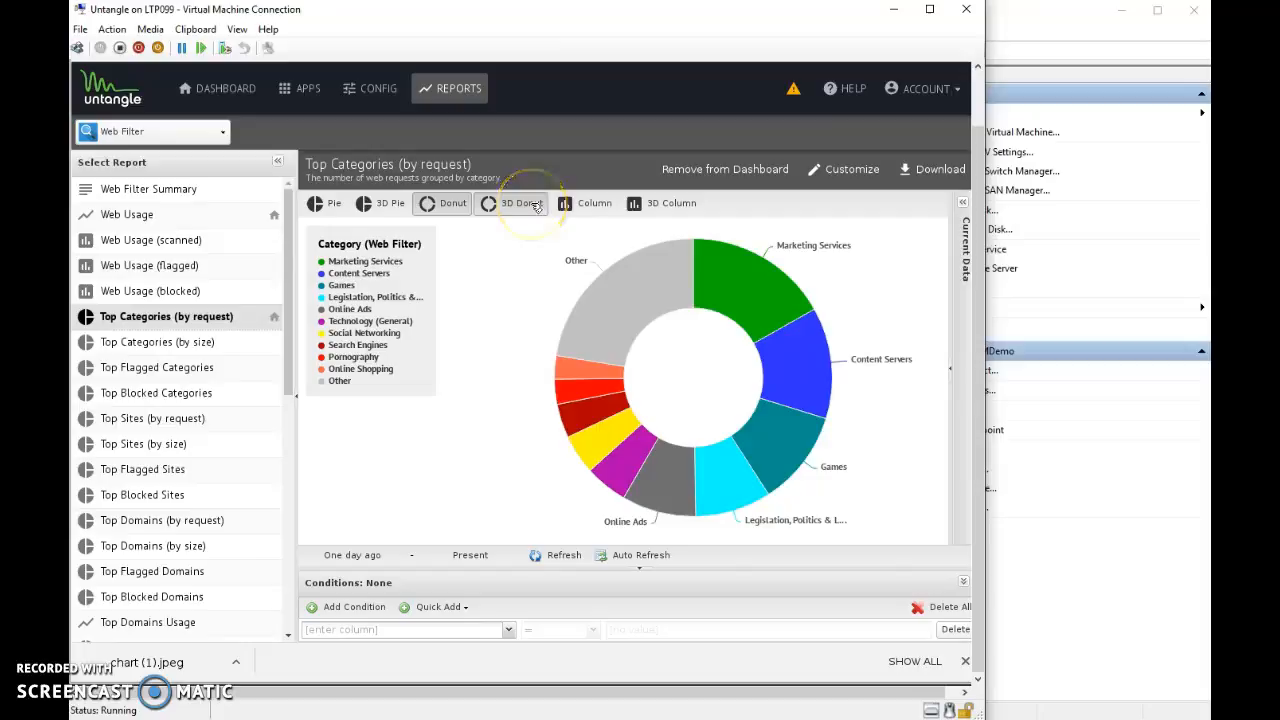
{"action": "left_click", "coordinate": [661, 206]}
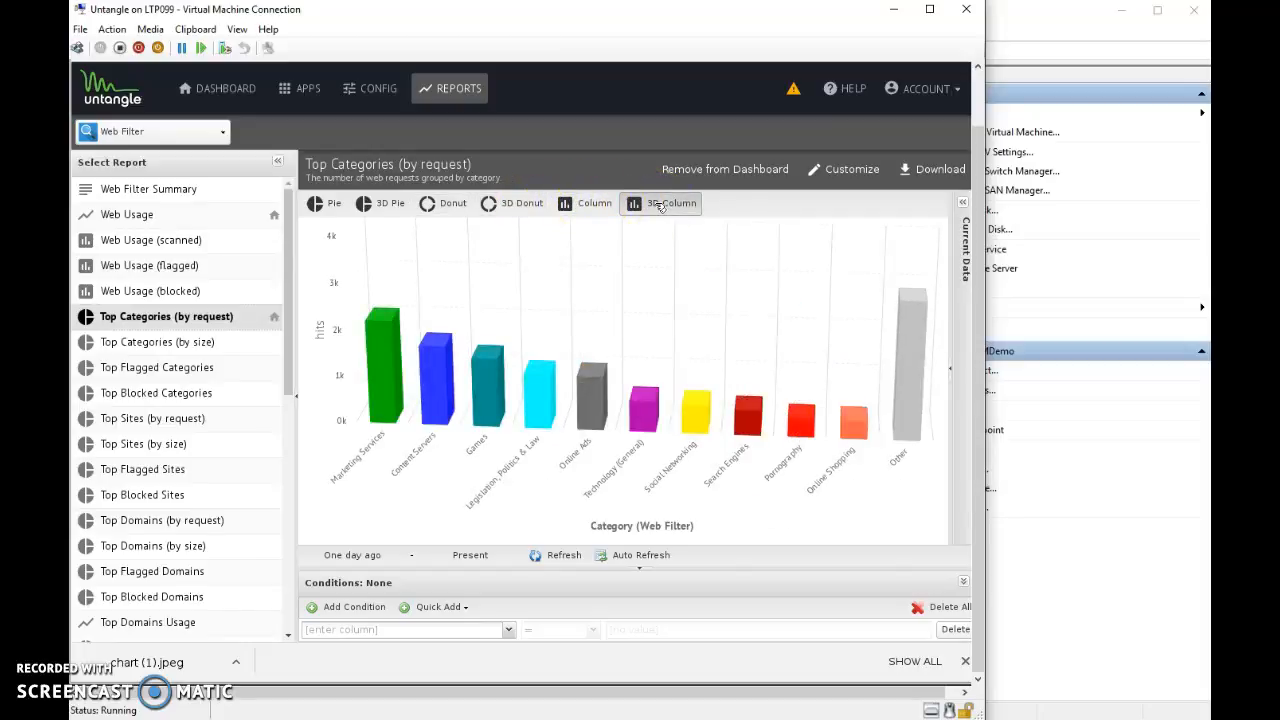
{"action": "left_click", "coordinate": [368, 205]}
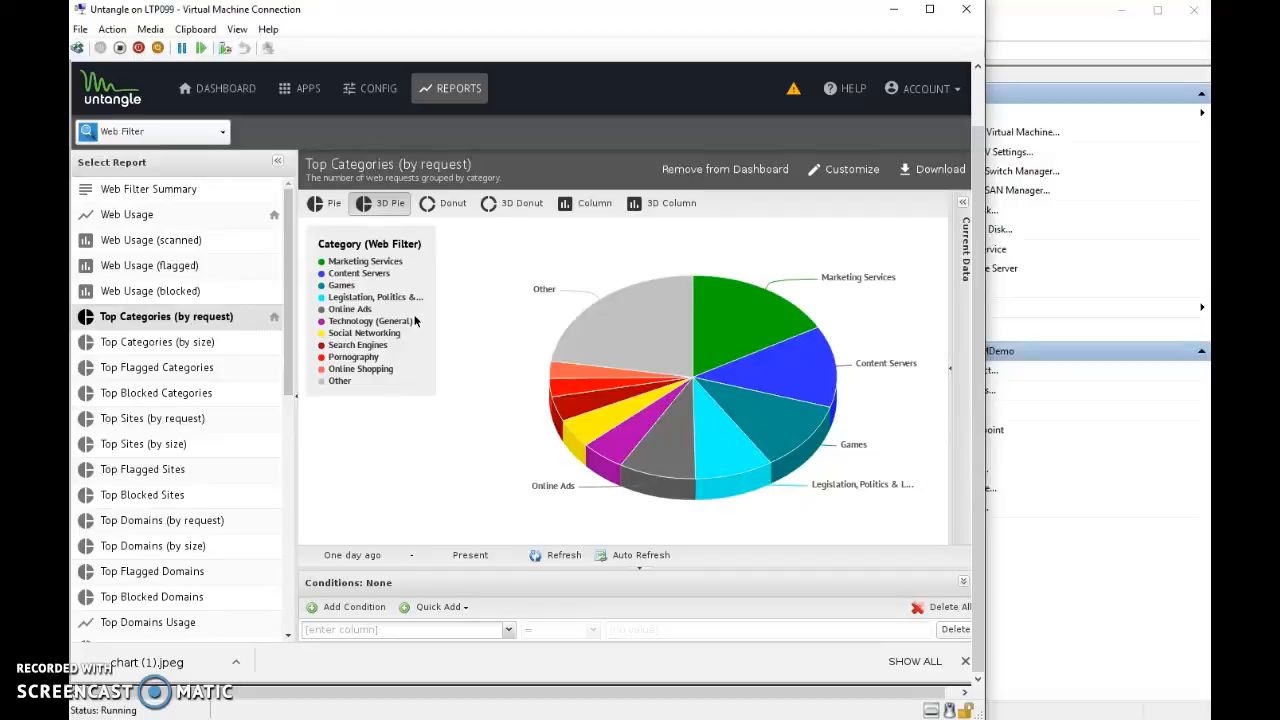
Quick-add a report condition that limits the Hostname to 192.168.1.51
{"action": "left_click", "coordinate": [468, 610]}
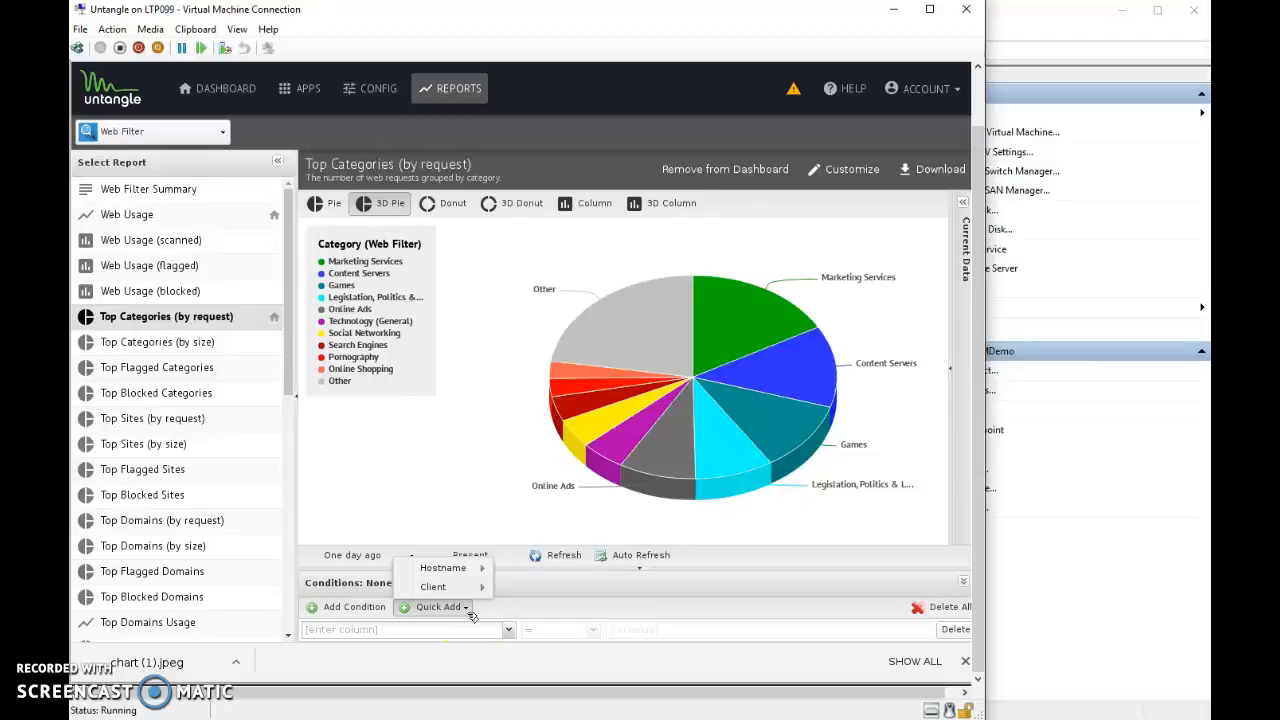
{"action": "mouse_move", "coordinate": [478, 567]}
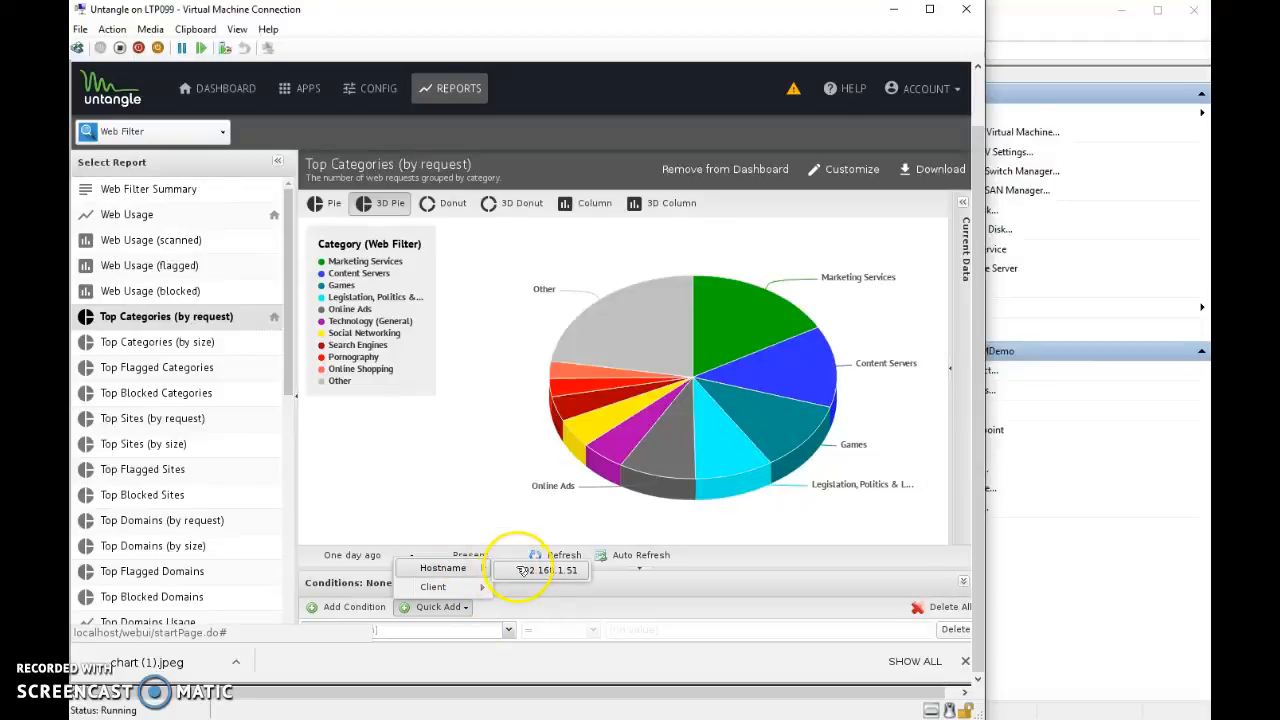
{"action": "left_click", "coordinate": [517, 569]}
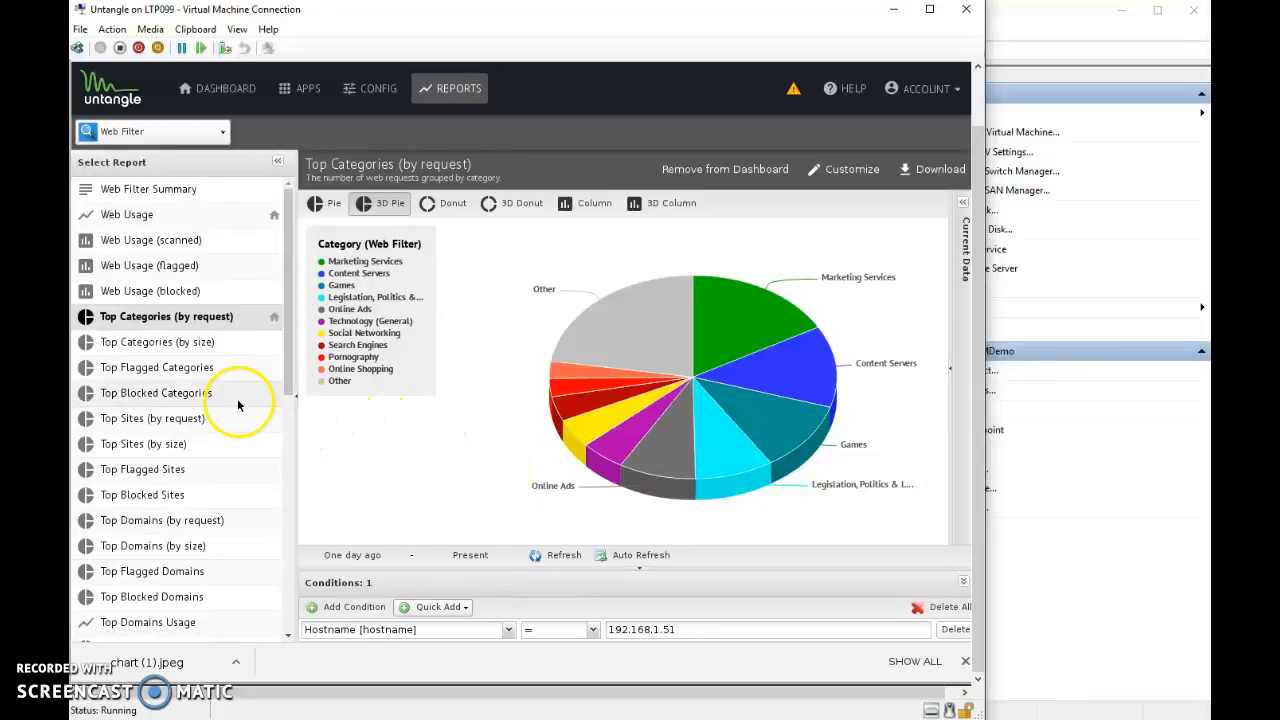
Open the Top Blocked Categories report and check the available quick-add hostname conditions without adding another
{"action": "left_click", "coordinate": [200, 393]}
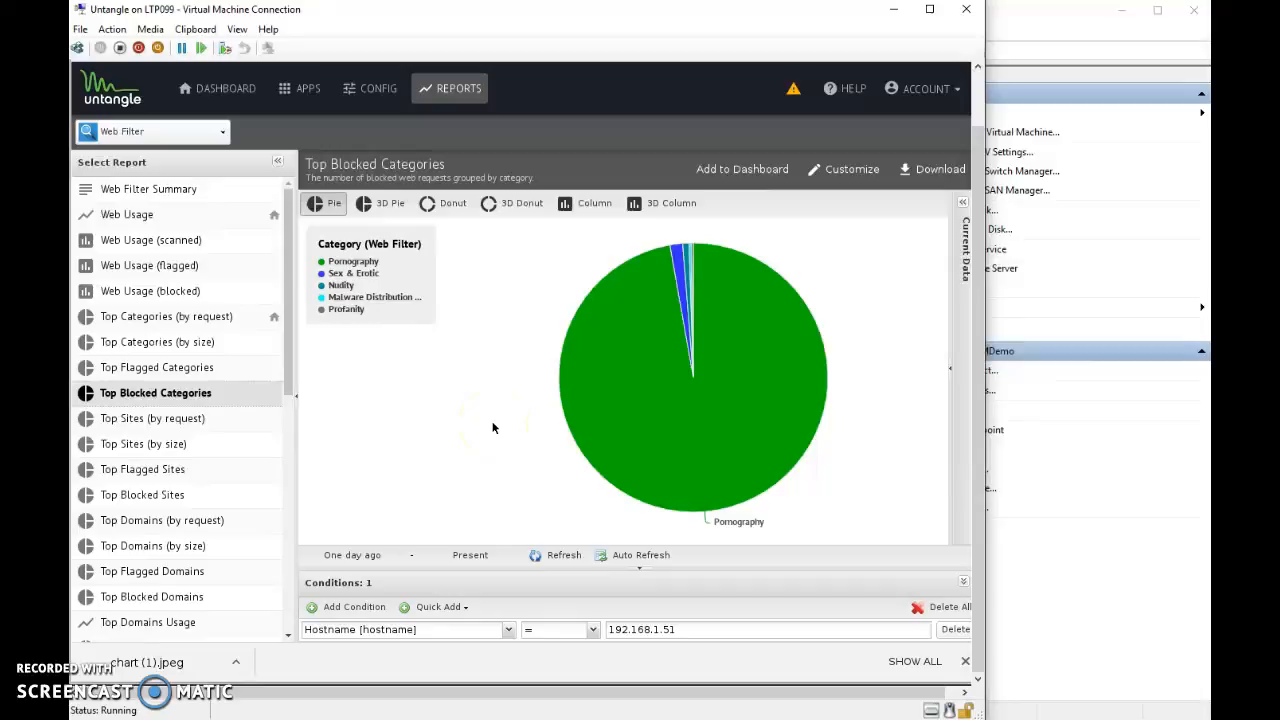
{"action": "left_click", "coordinate": [466, 608]}
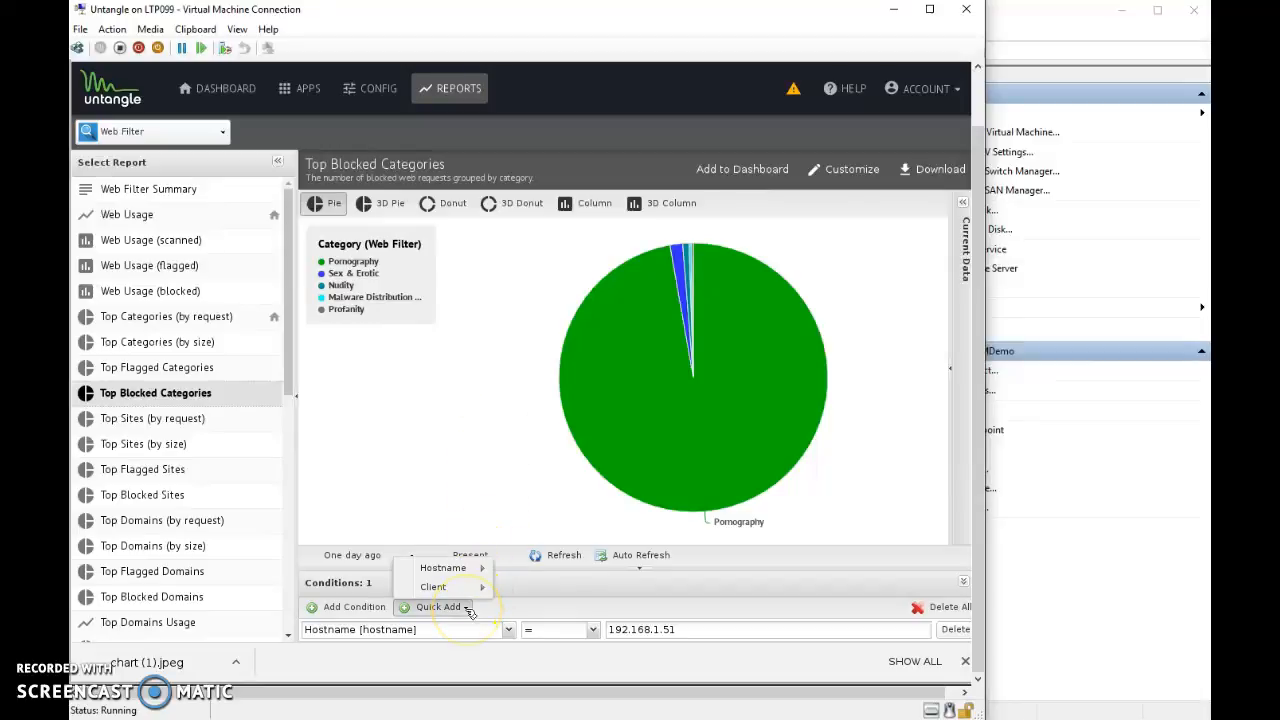
{"action": "mouse_move", "coordinate": [470, 566]}
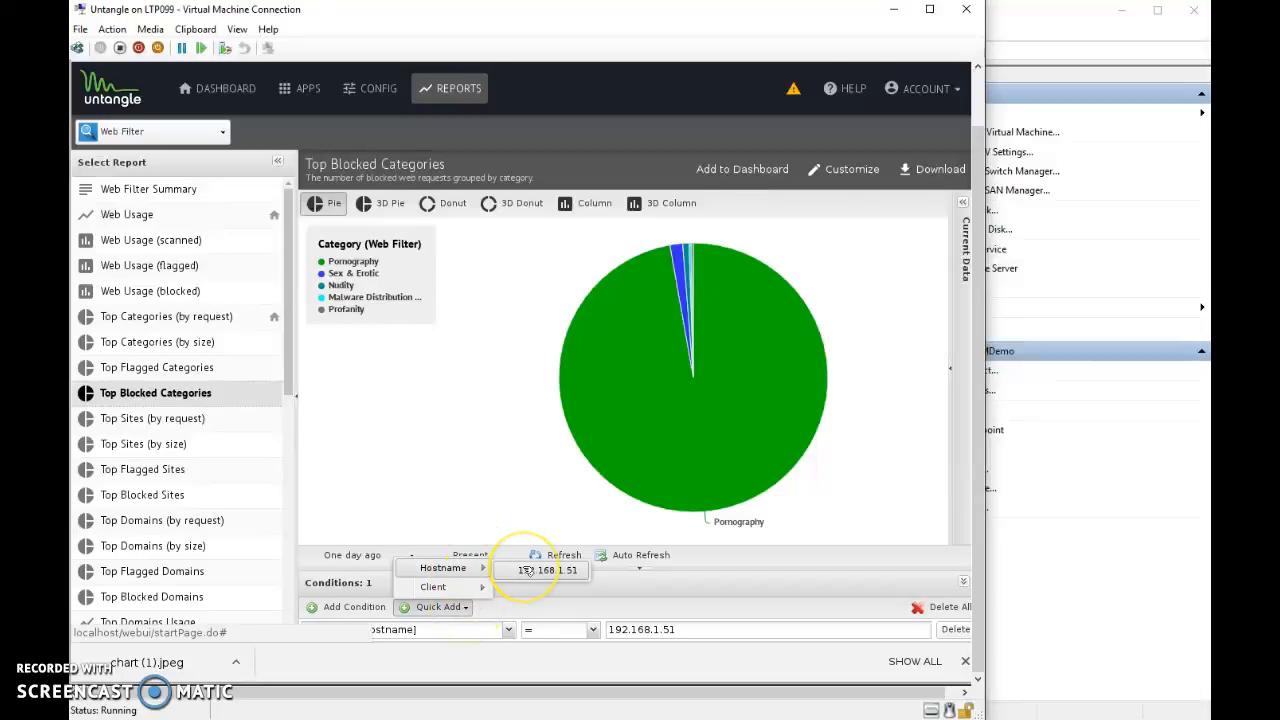
{"action": "left_click", "coordinate": [438, 452]}
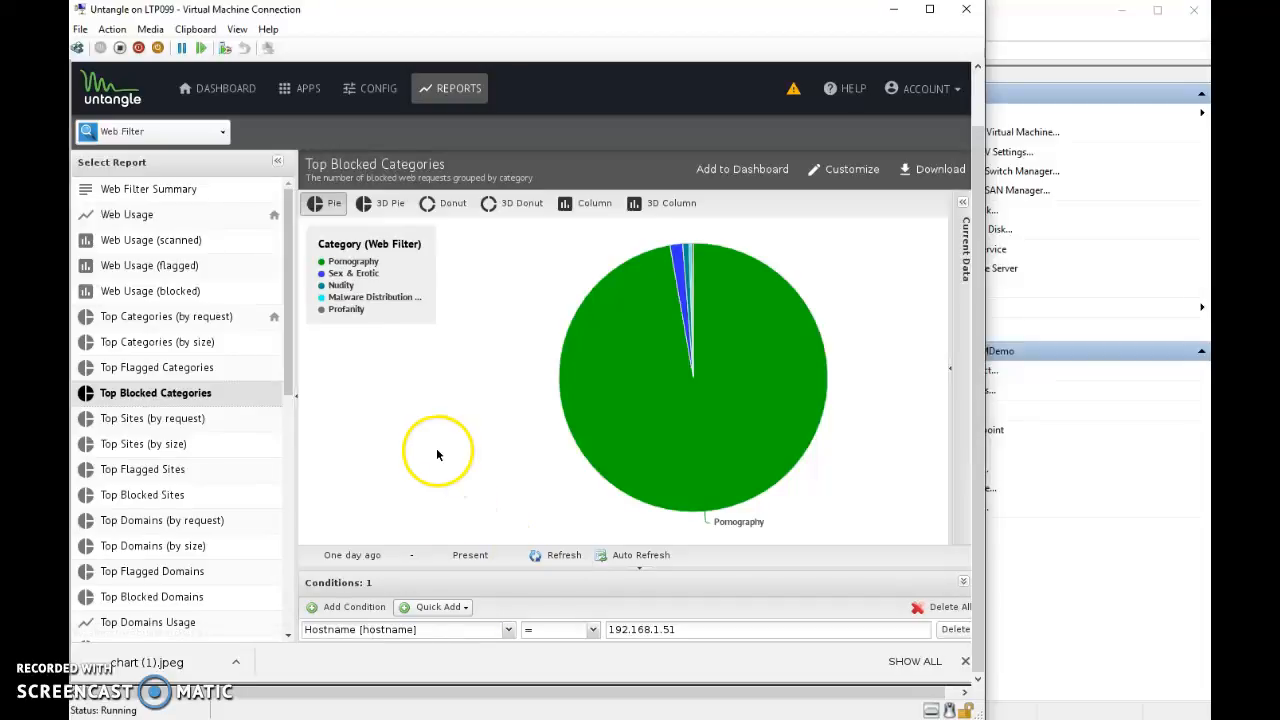
Return to the dashboard and review its web usage chart, map distribution and system resource widgets
{"action": "left_click", "coordinate": [226, 89]}
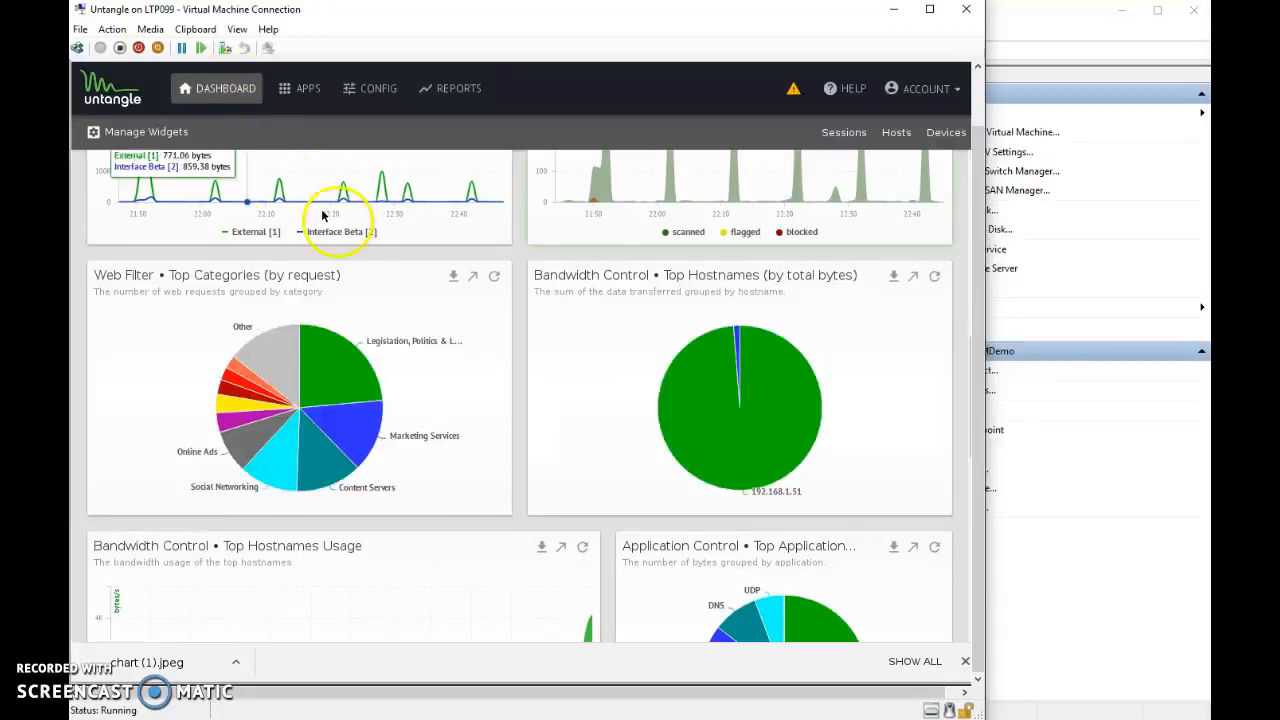
{"action": "scroll", "coordinate": [588, 218], "scroll_direction": "up", "scroll_amount": 1}
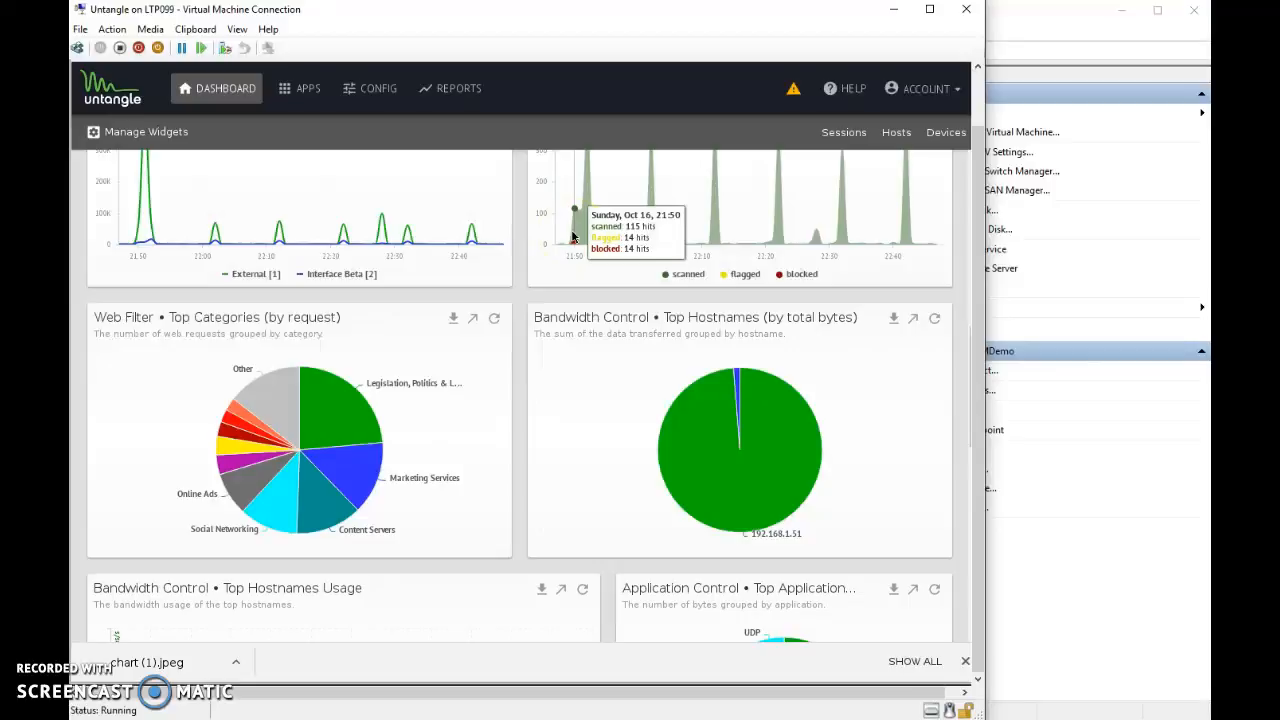
{"action": "scroll", "coordinate": [573, 237], "scroll_direction": "up", "scroll_amount": 3}
{"action": "left_click", "coordinate": [586, 286]}
{"action": "left_click", "coordinate": [853, 300]}
{"action": "left_click", "coordinate": [740, 298]}
{"action": "scroll", "coordinate": [732, 300], "scroll_direction": "up", "scroll_amount": 4}
{"action": "scroll", "coordinate": [732, 298], "scroll_direction": "up", "scroll_amount": 6}
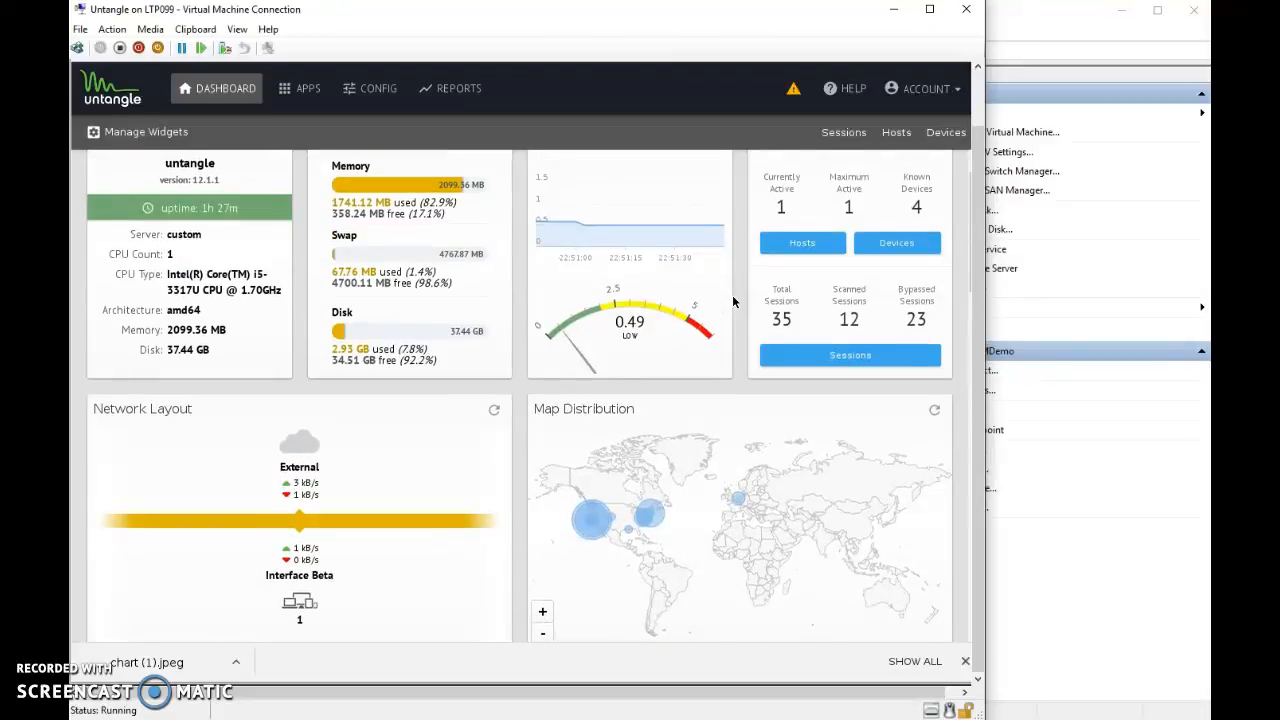